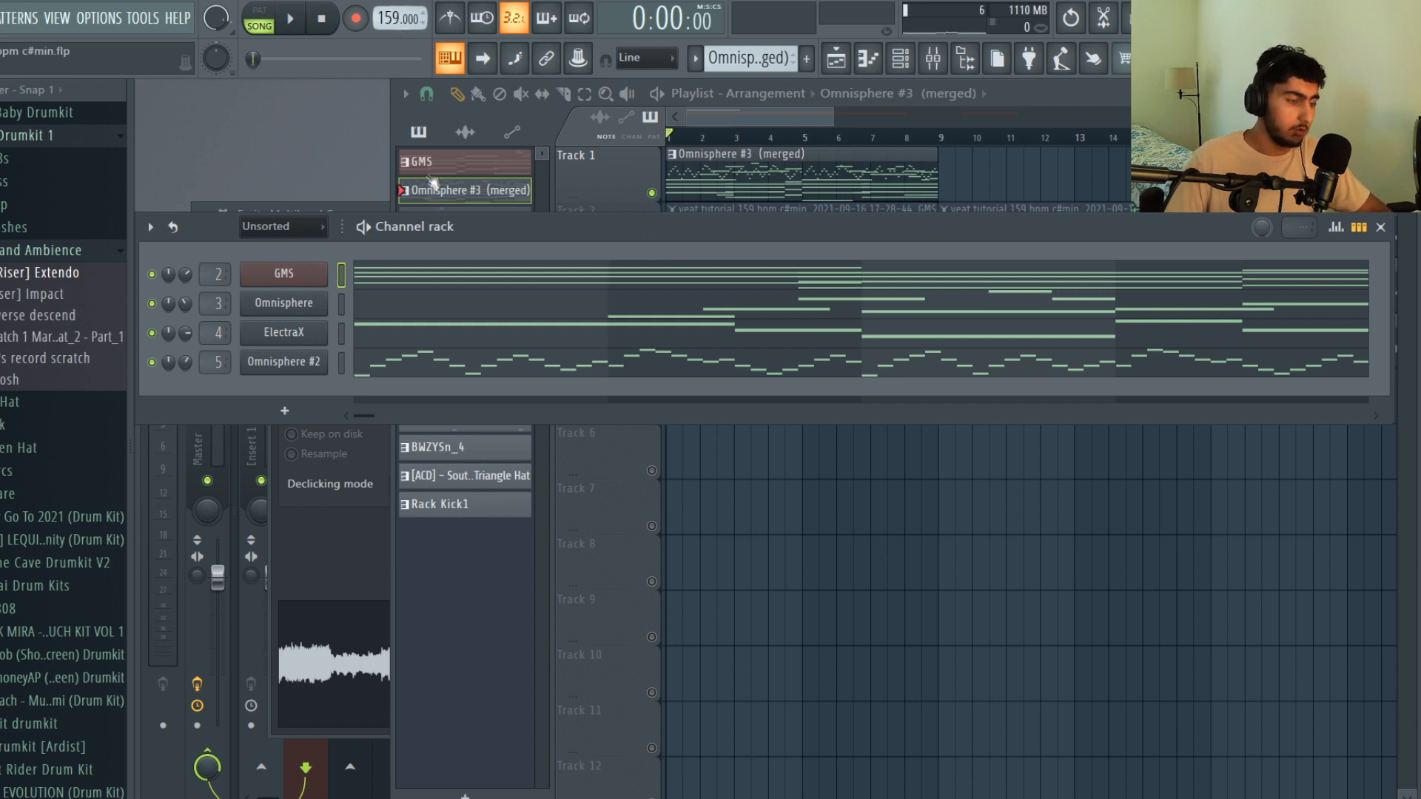
Open the GMS channel's synth and view its chord notes in the piano roll
{"action": "left_click", "coordinate": [296, 275]}
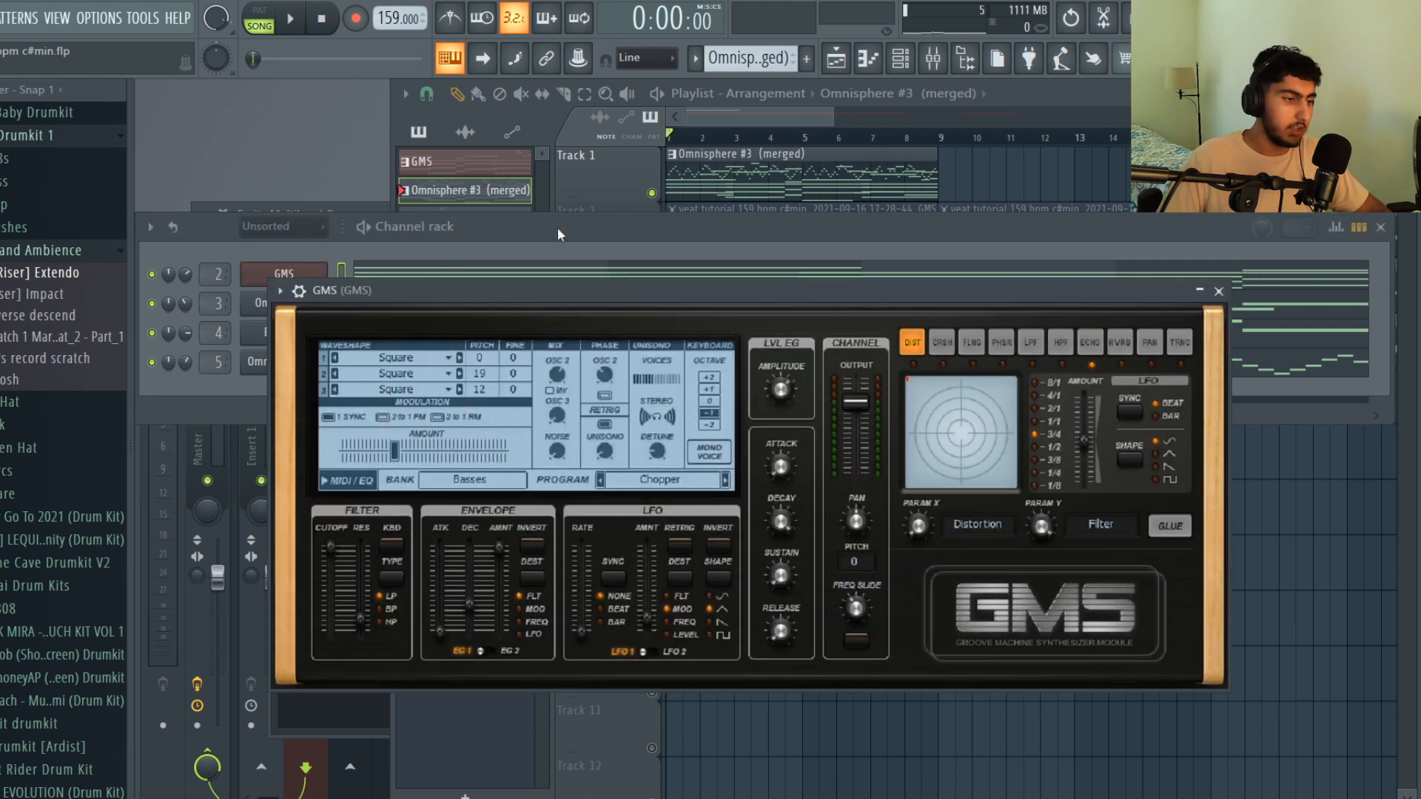
{"action": "left_click", "coordinate": [517, 273]}
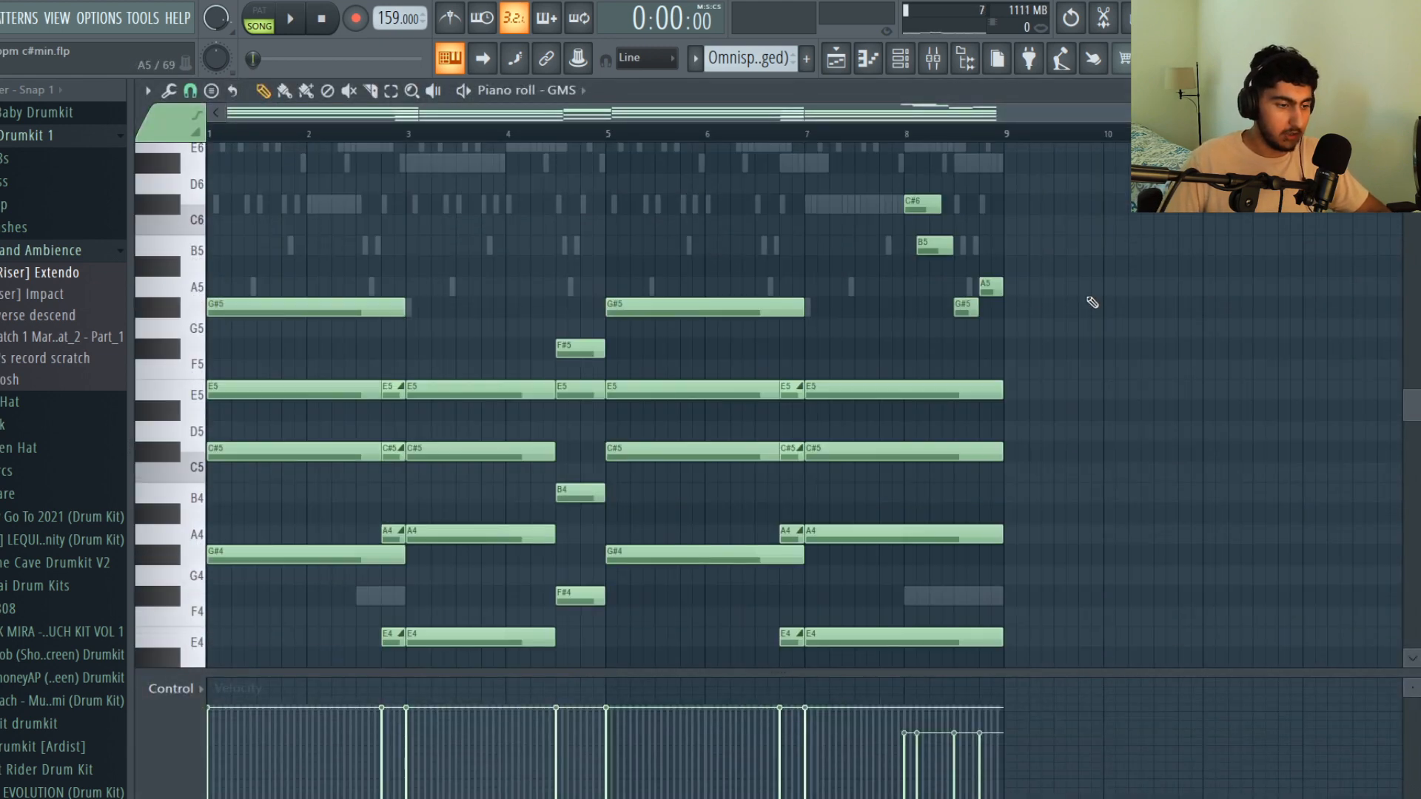
{"action": "scroll", "coordinate": [1093, 302], "scroll_direction": "down", "scroll_amount": 1}
{"action": "scroll", "coordinate": [1092, 302], "scroll_direction": "up", "scroll_amount": 1}
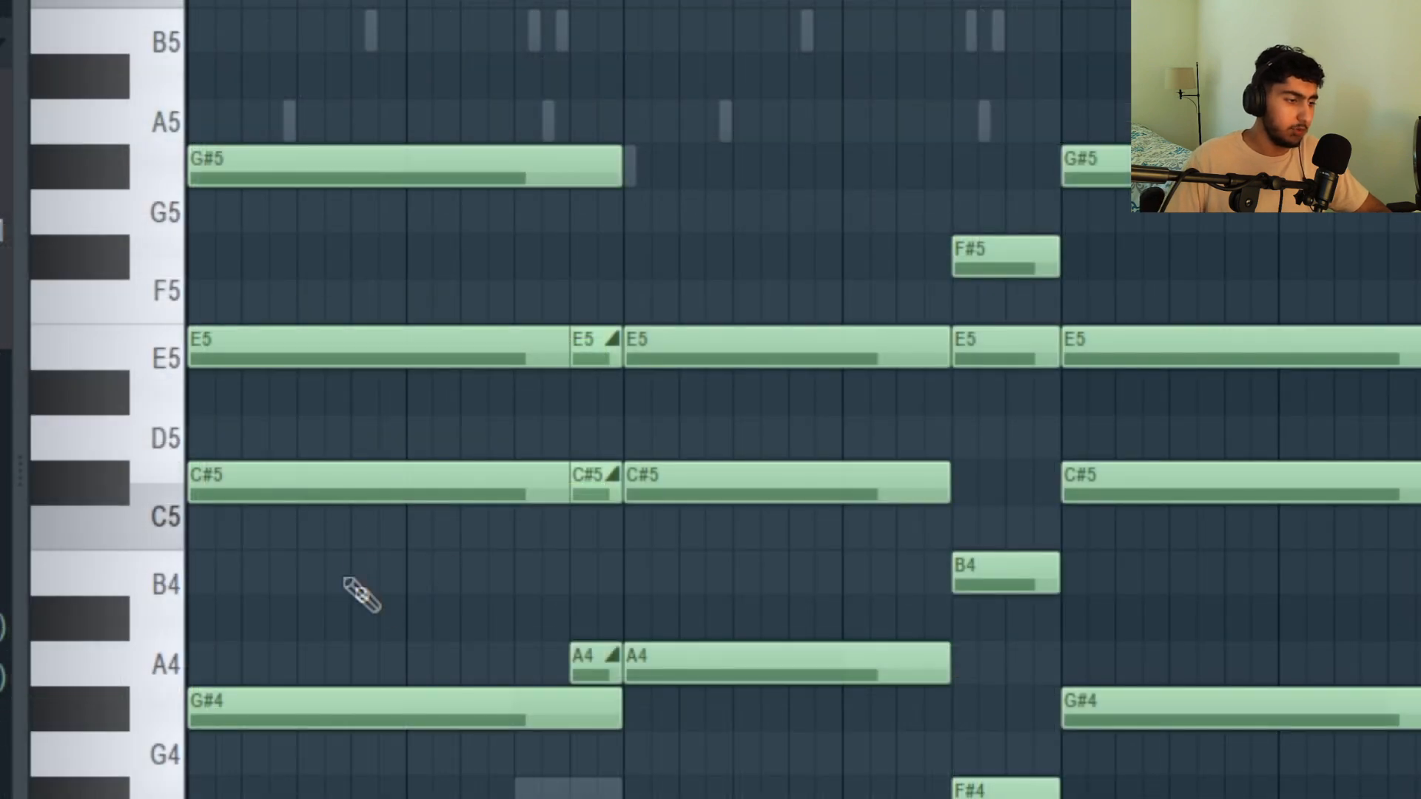
Examine the opening GMS chord, covering the C#5, E5 and G#5 notes and the G#4 beneath them
{"action": "left_click_drag", "start_coordinate": [285, 503], "coordinate": [217, 256]}
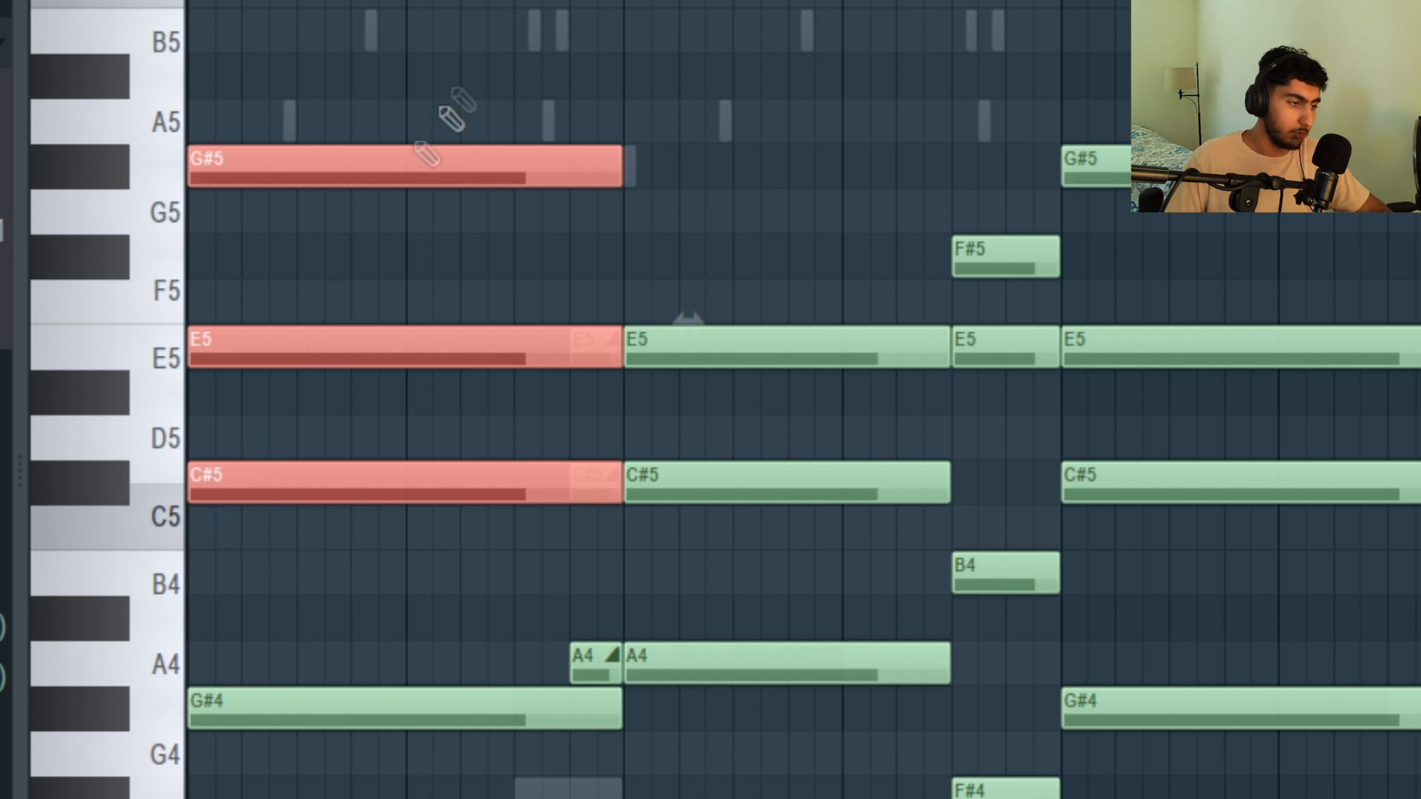
{"action": "left_click", "coordinate": [635, 37], "text": "ctrl"}
{"action": "scroll", "coordinate": [534, 120], "scroll_direction": "down", "scroll_amount": 2}
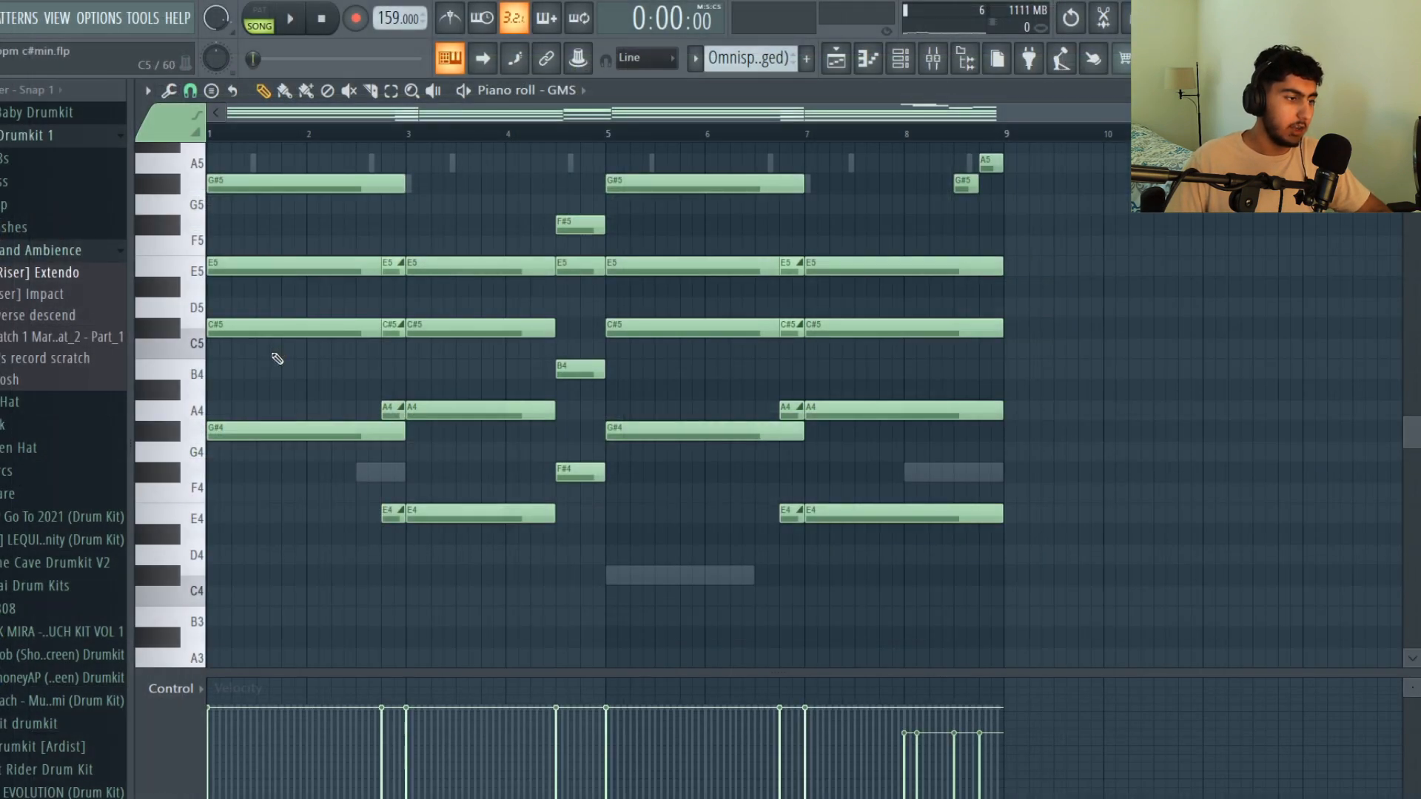
{"action": "scroll", "coordinate": [280, 345], "scroll_direction": "up", "scroll_amount": 1}
{"action": "left_click", "coordinate": [318, 255], "text": "ctrl"}
{"action": "left_click", "coordinate": [314, 449], "text": "ctrl"}
{"action": "left_click_drag", "start_coordinate": [215, 556], "coordinate": [331, 491]}
{"action": "left_click", "coordinate": [283, 460], "text": "ctrl"}
{"action": "scroll", "coordinate": [375, 451], "scroll_direction": "up", "scroll_amount": 2}
Examine the A4, C#5, E5 and E4 slide notes just before bar 3 and check the slide option in the E5 note's properties
{"action": "left_click", "coordinate": [424, 470], "text": "ctrl"}
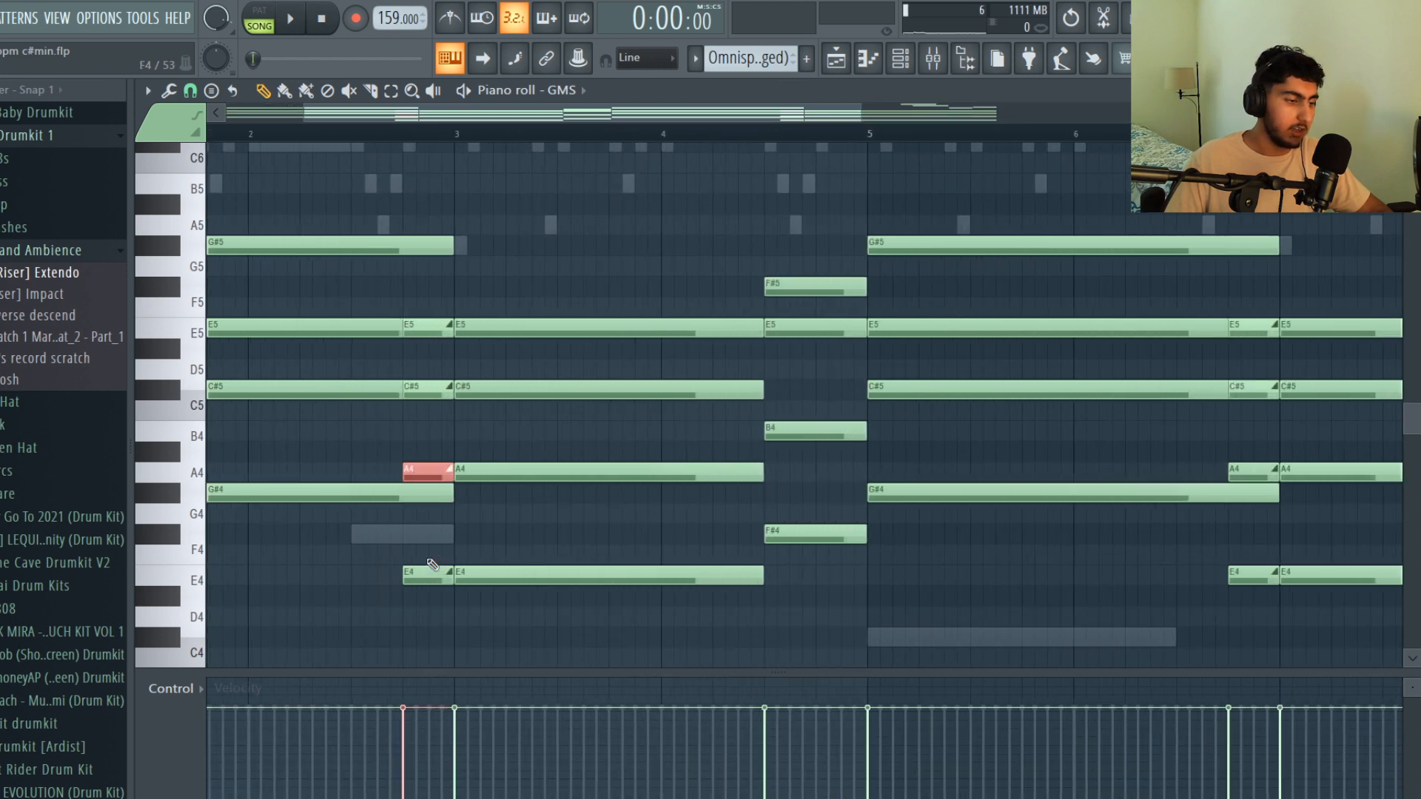
{"action": "left_click", "coordinate": [422, 389], "text": "ctrl+shift"}
{"action": "left_click", "coordinate": [424, 329], "text": "ctrl+shift"}
{"action": "left_click", "coordinate": [415, 575], "text": "ctrl+shift"}
{"action": "left_click", "coordinate": [379, 551], "text": "ctrl"}
{"action": "left_click_drag", "start_coordinate": [603, 629], "coordinate": [525, 298]}
{"action": "left_click", "coordinate": [528, 303], "text": "ctrl"}
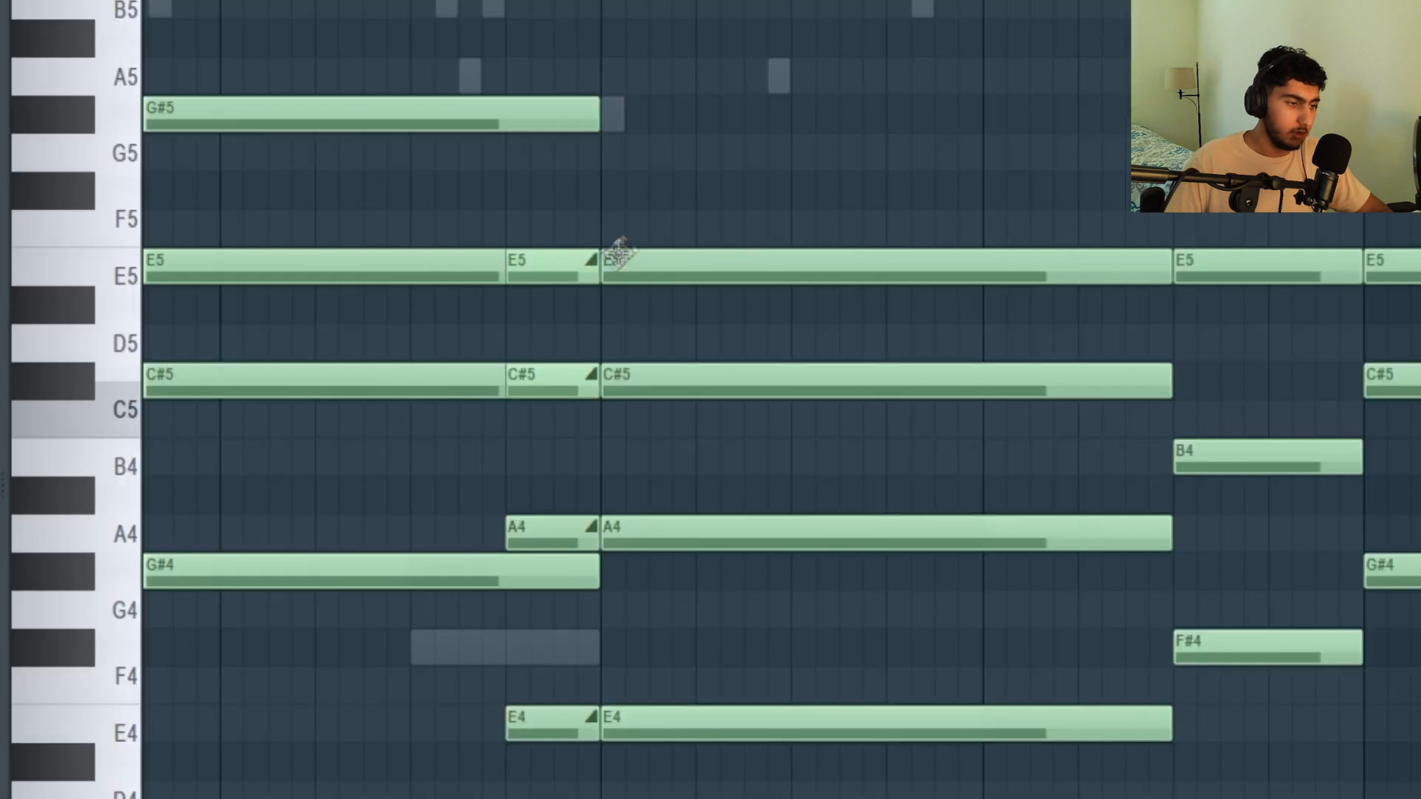
{"action": "double_click", "coordinate": [426, 328]}
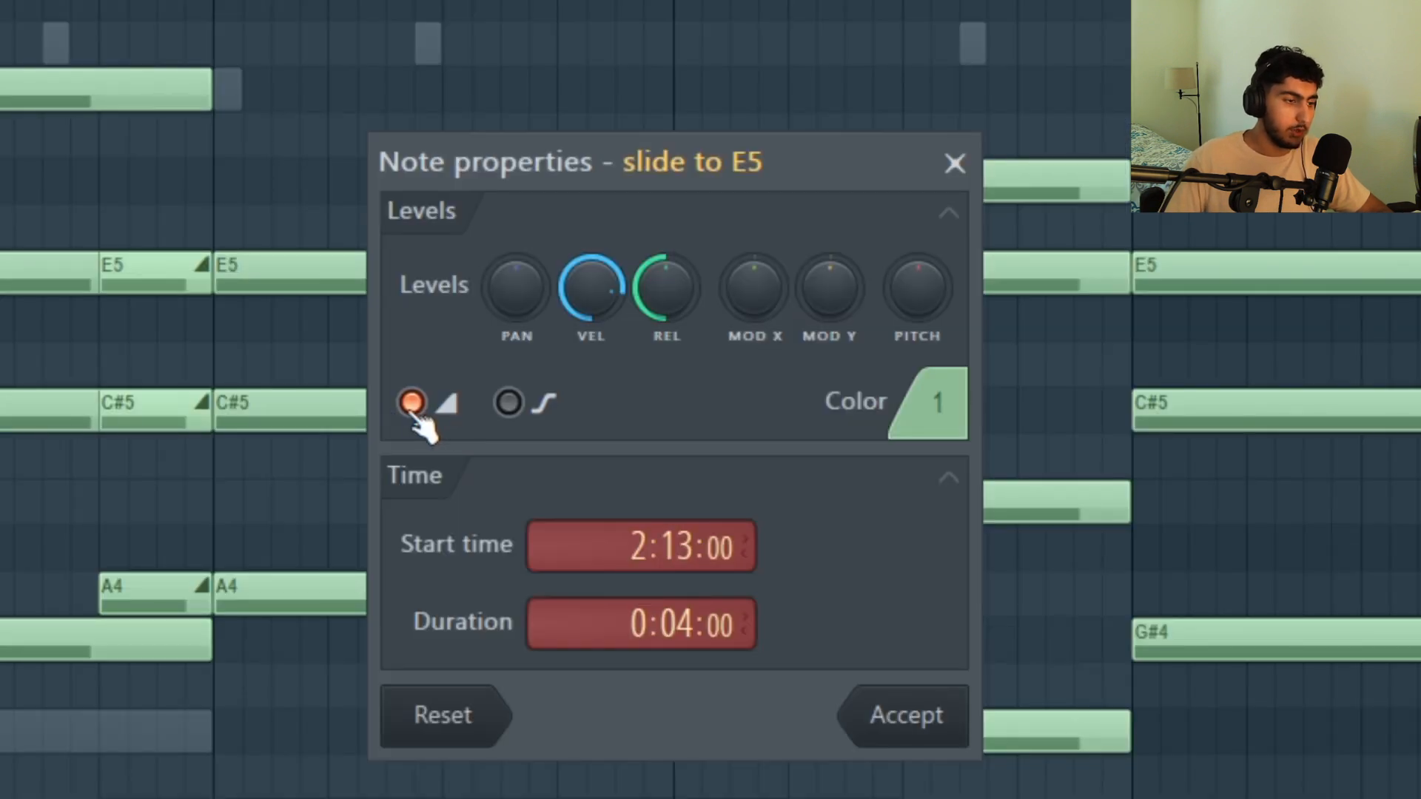
{"action": "left_click", "coordinate": [930, 722]}
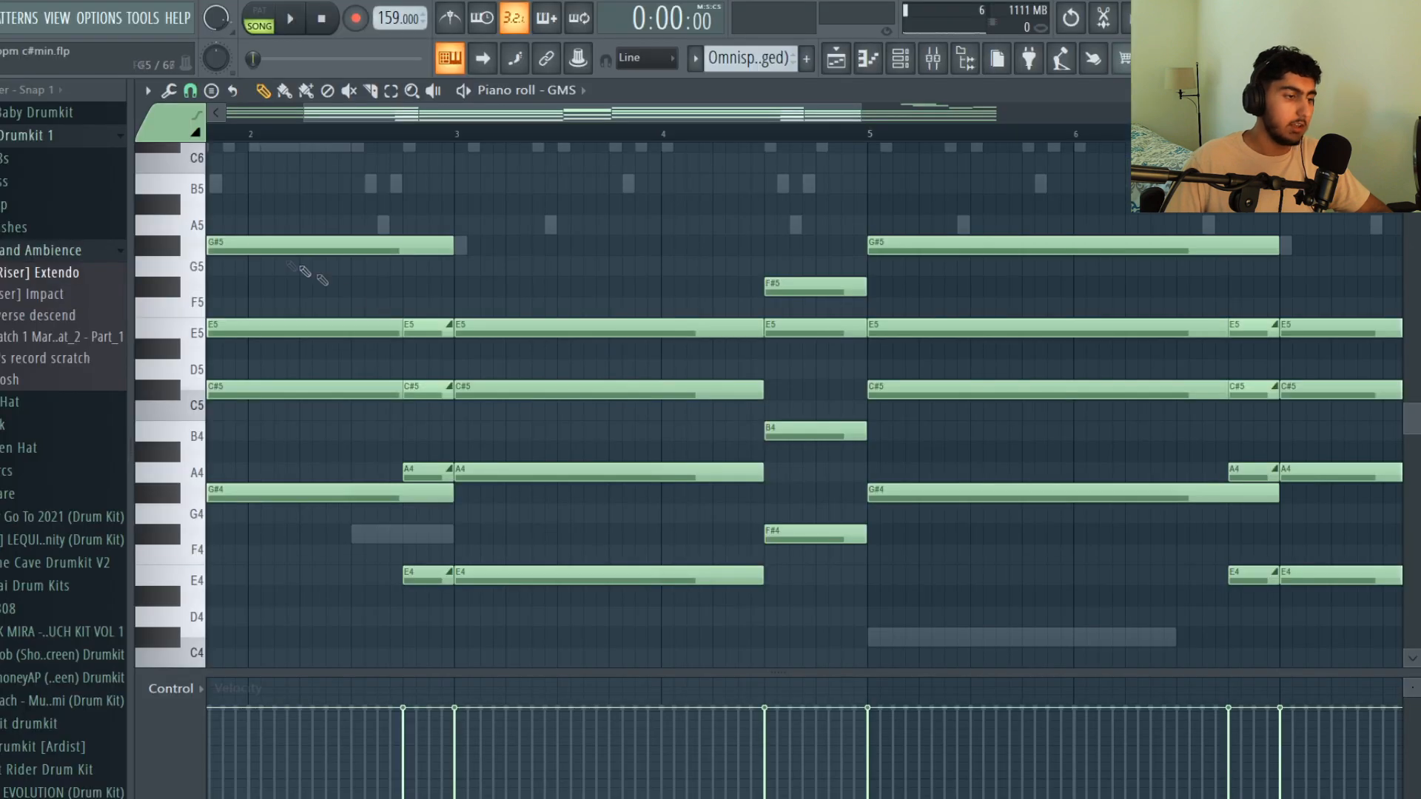
Examine the GMS chord starting at bar 3, made of E4, A4, C#5 and E5
{"action": "scroll", "coordinate": [489, 289], "scroll_direction": "down", "scroll_amount": 2}
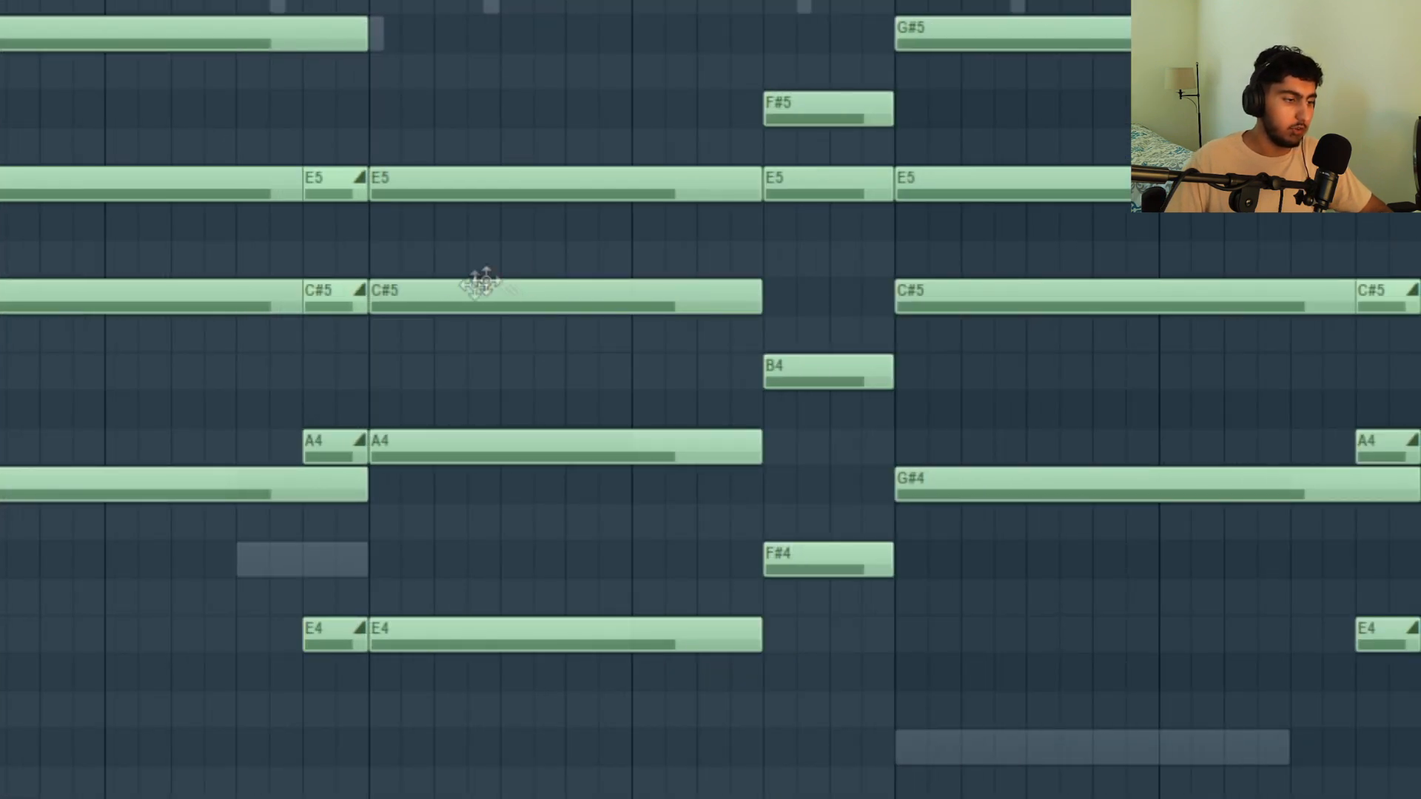
{"action": "left_click_drag", "start_coordinate": [521, 472], "coordinate": [474, 423]}
{"action": "left_click", "coordinate": [509, 415], "text": "ctrl"}
{"action": "left_click_drag", "start_coordinate": [545, 534], "coordinate": [550, 141]}
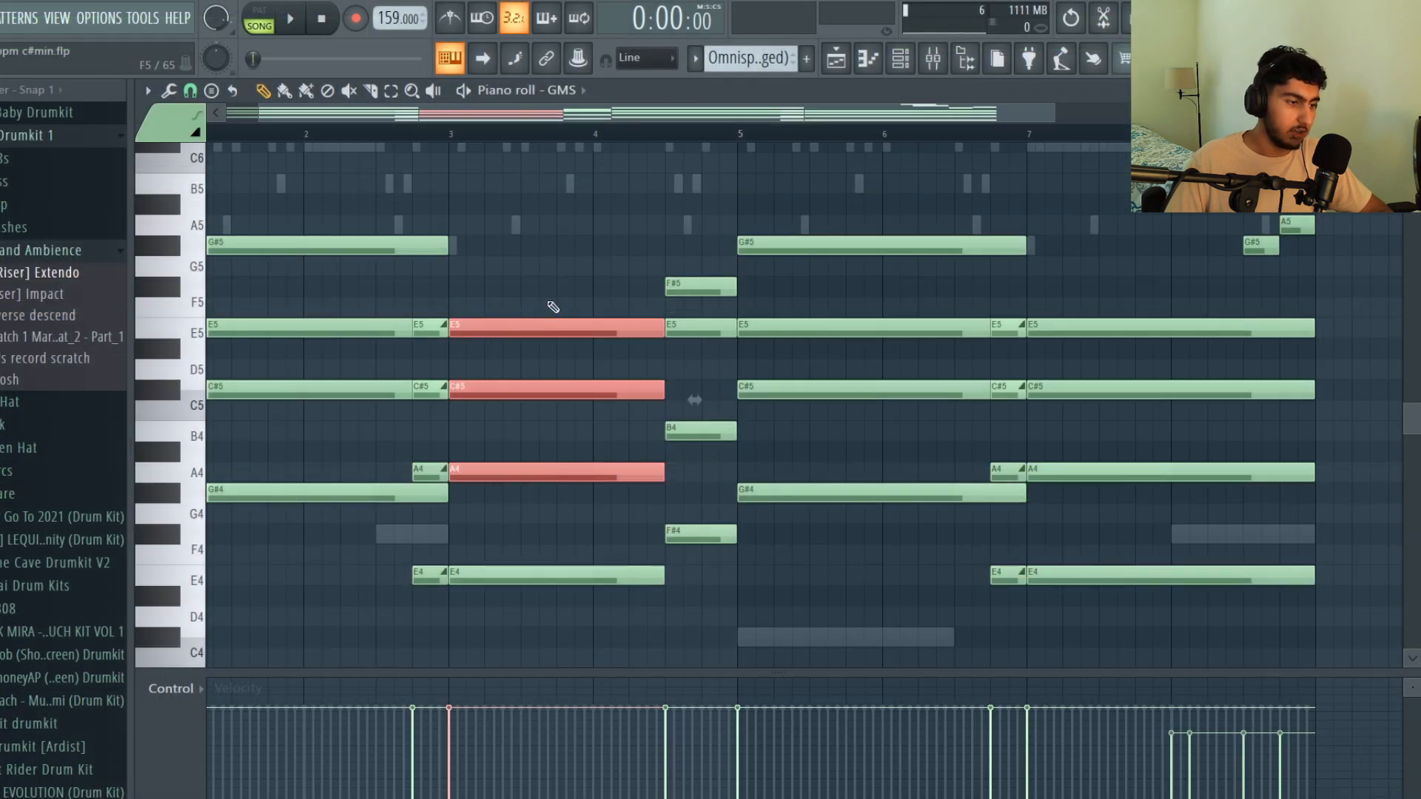
{"action": "left_click", "coordinate": [553, 306]}
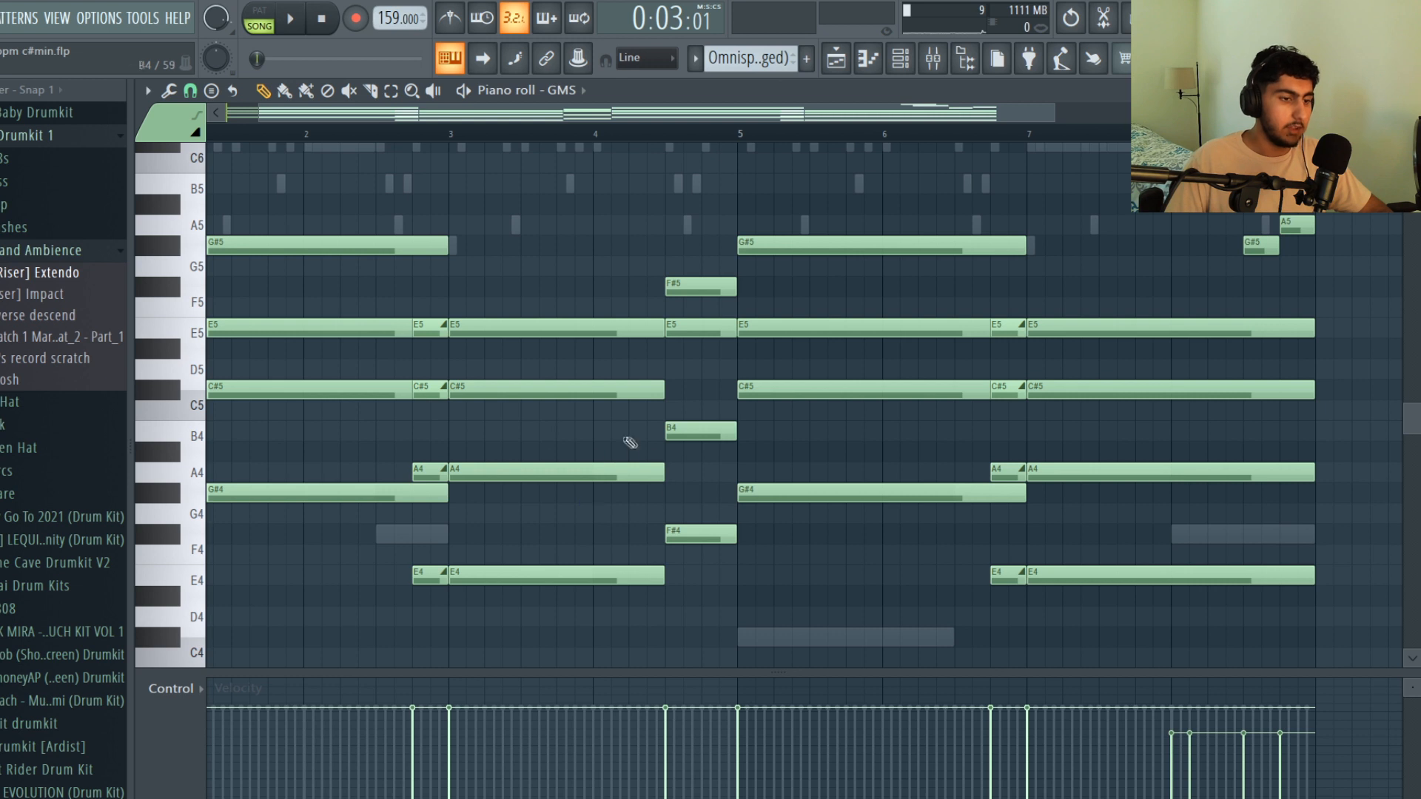
Examine the short F#4, B4, E5 and F#5 chord just before bar 5 and its transition from the previous chord
{"action": "scroll", "coordinate": [618, 390], "scroll_direction": "up", "scroll_amount": 2}
{"action": "left_click_drag", "start_coordinate": [732, 611], "coordinate": [669, 308]}
{"action": "left_click", "coordinate": [661, 440]}
{"action": "left_click_drag", "start_coordinate": [703, 521], "coordinate": [703, 317]}
{"action": "left_click", "coordinate": [768, 419], "text": "ctrl"}
{"action": "scroll", "coordinate": [635, 573], "scroll_direction": "down", "scroll_amount": 1}
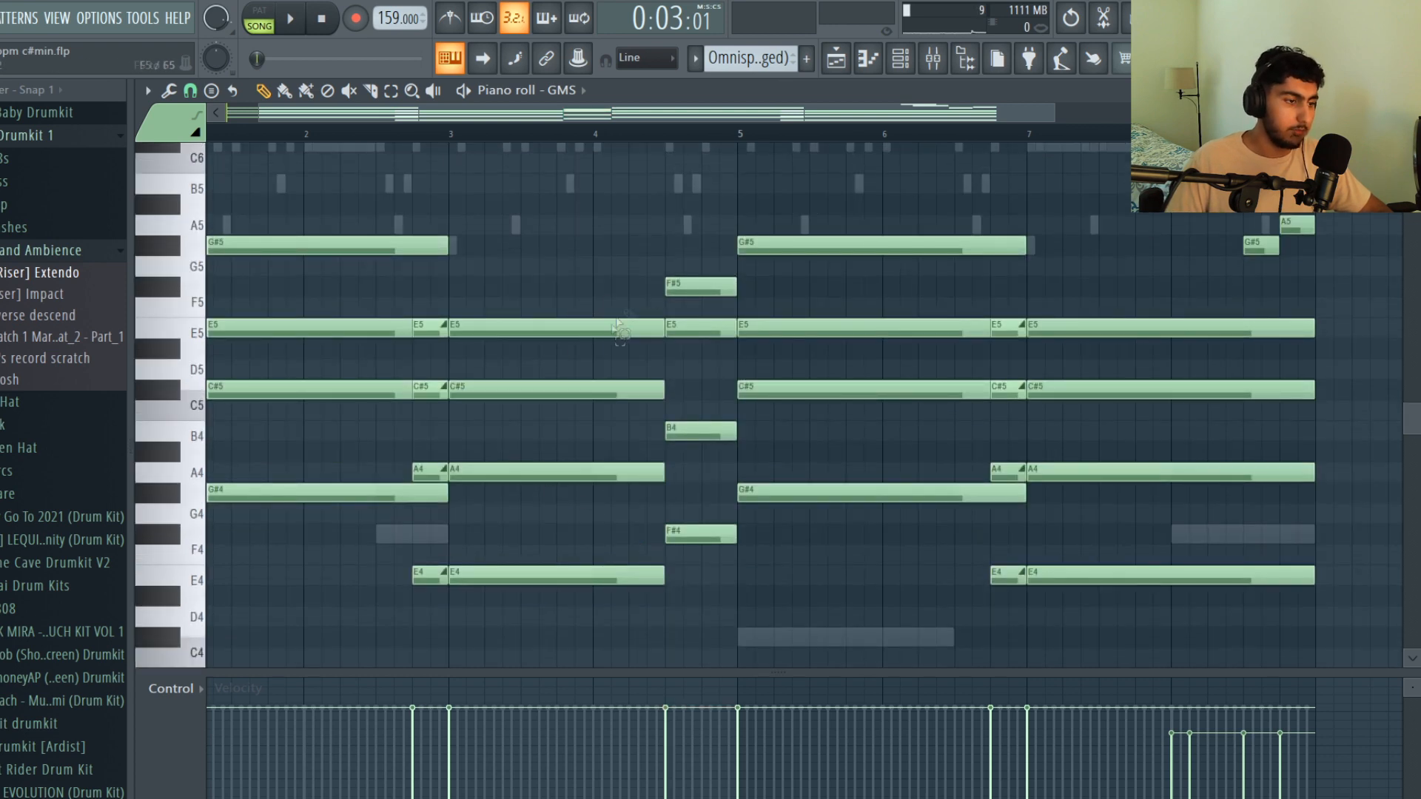
{"action": "left_click", "coordinate": [617, 327], "text": "ctrl+shift"}
{"action": "left_click", "coordinate": [684, 294], "text": "ctrl+shift"}
{"action": "left_click_drag", "start_coordinate": [712, 568], "coordinate": [659, 534]}
{"action": "left_click", "coordinate": [799, 581], "text": "ctrl"}
{"action": "scroll", "coordinate": [843, 547], "scroll_direction": "down", "scroll_amount": 2}
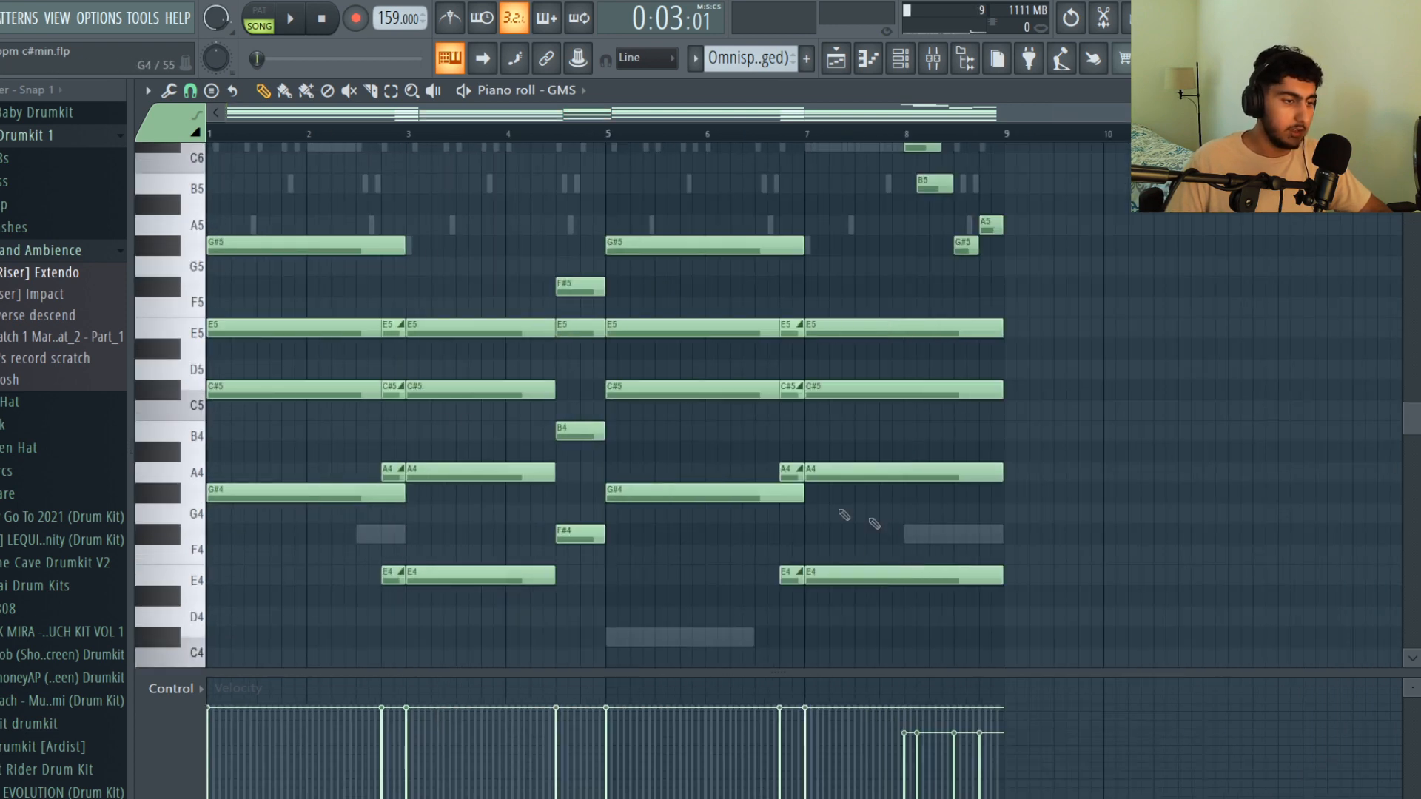
Review the repeated GMS chords and the closing high notes from bar 8, and play the part
{"action": "scroll", "coordinate": [1028, 378], "scroll_direction": "up", "scroll_amount": 1}
{"action": "scroll", "coordinate": [970, 373], "scroll_direction": "down", "scroll_amount": 1}
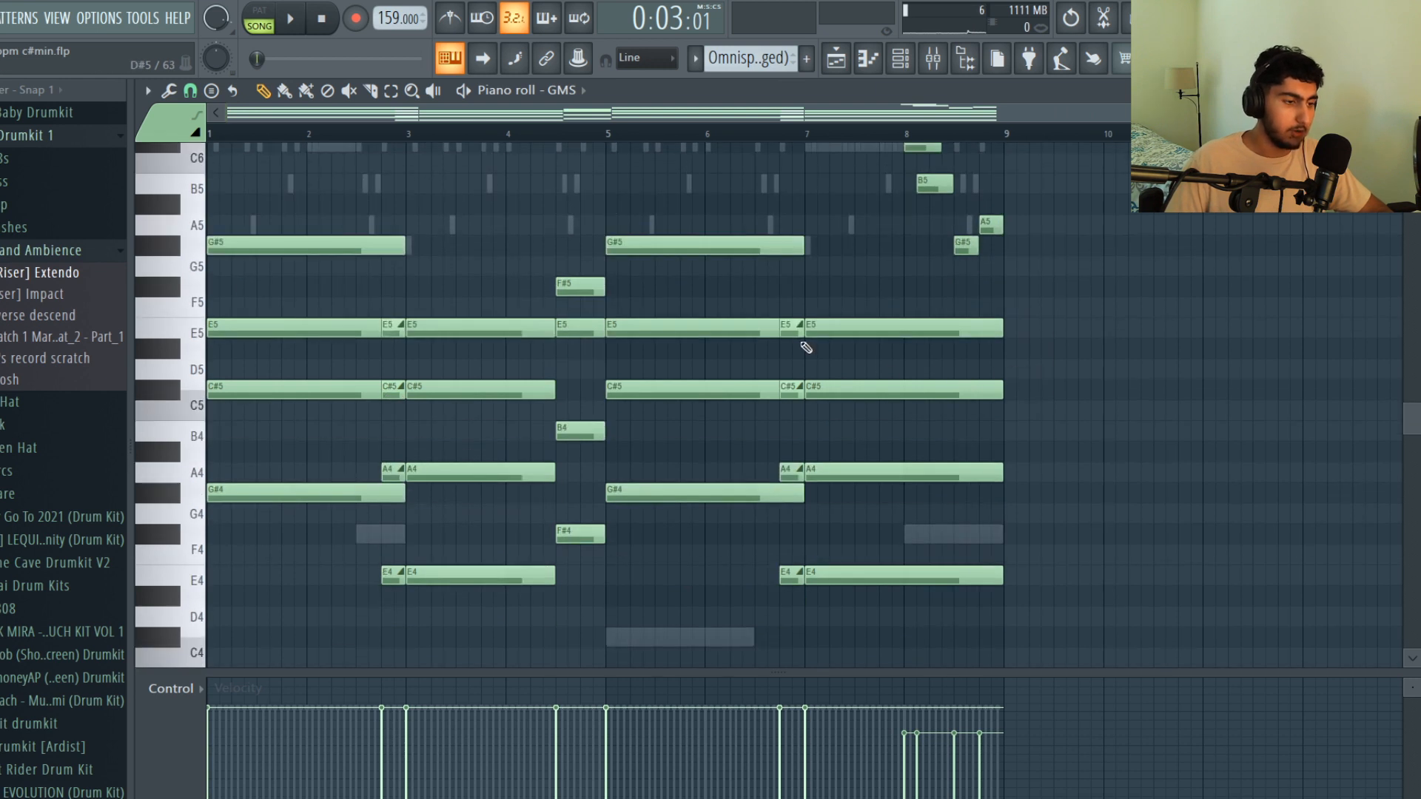
{"action": "scroll", "coordinate": [981, 289], "scroll_direction": "up", "scroll_amount": 1}
{"action": "left_click_drag", "start_coordinate": [595, 318], "coordinate": [576, 612]}
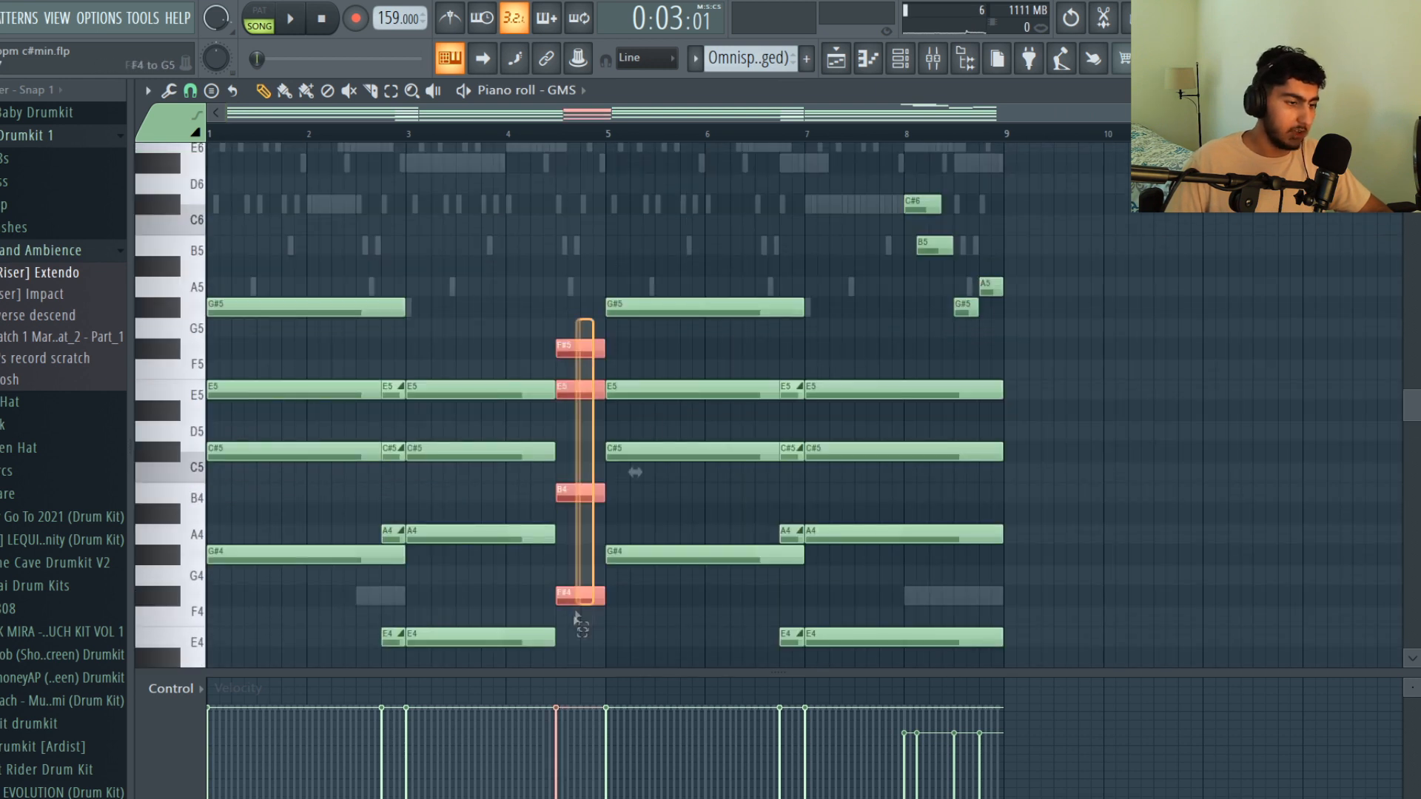
{"action": "left_click", "coordinate": [636, 472], "text": "ctrl"}
{"action": "left_click_drag", "start_coordinate": [1058, 337], "coordinate": [897, 188]}
{"action": "left_click", "coordinate": [1168, 311]}
{"action": "key", "text": "space"}
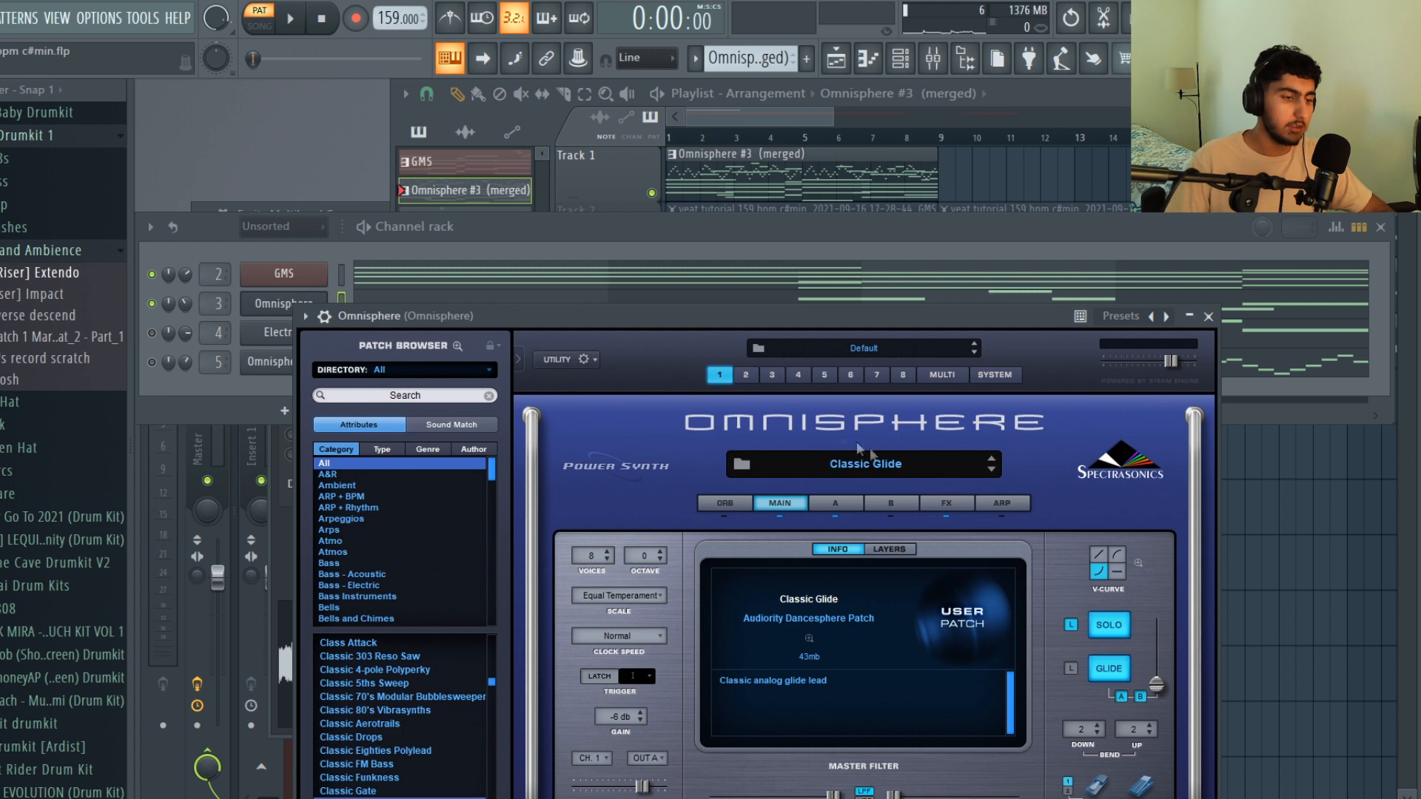
View the Omnisphere channel's lead notes in the piano roll and play the melody
{"action": "left_click", "coordinate": [569, 238]}
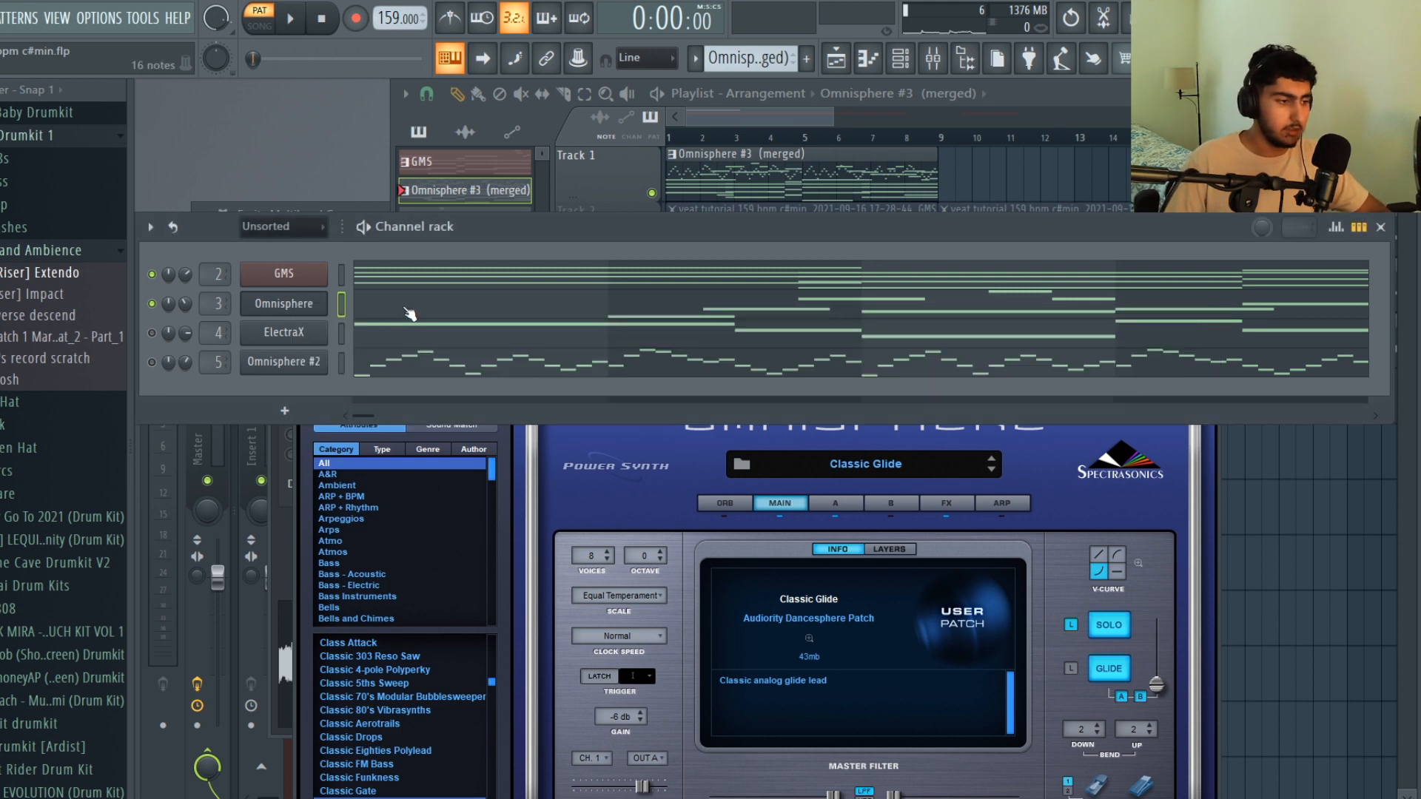
{"action": "left_click", "coordinate": [409, 314]}
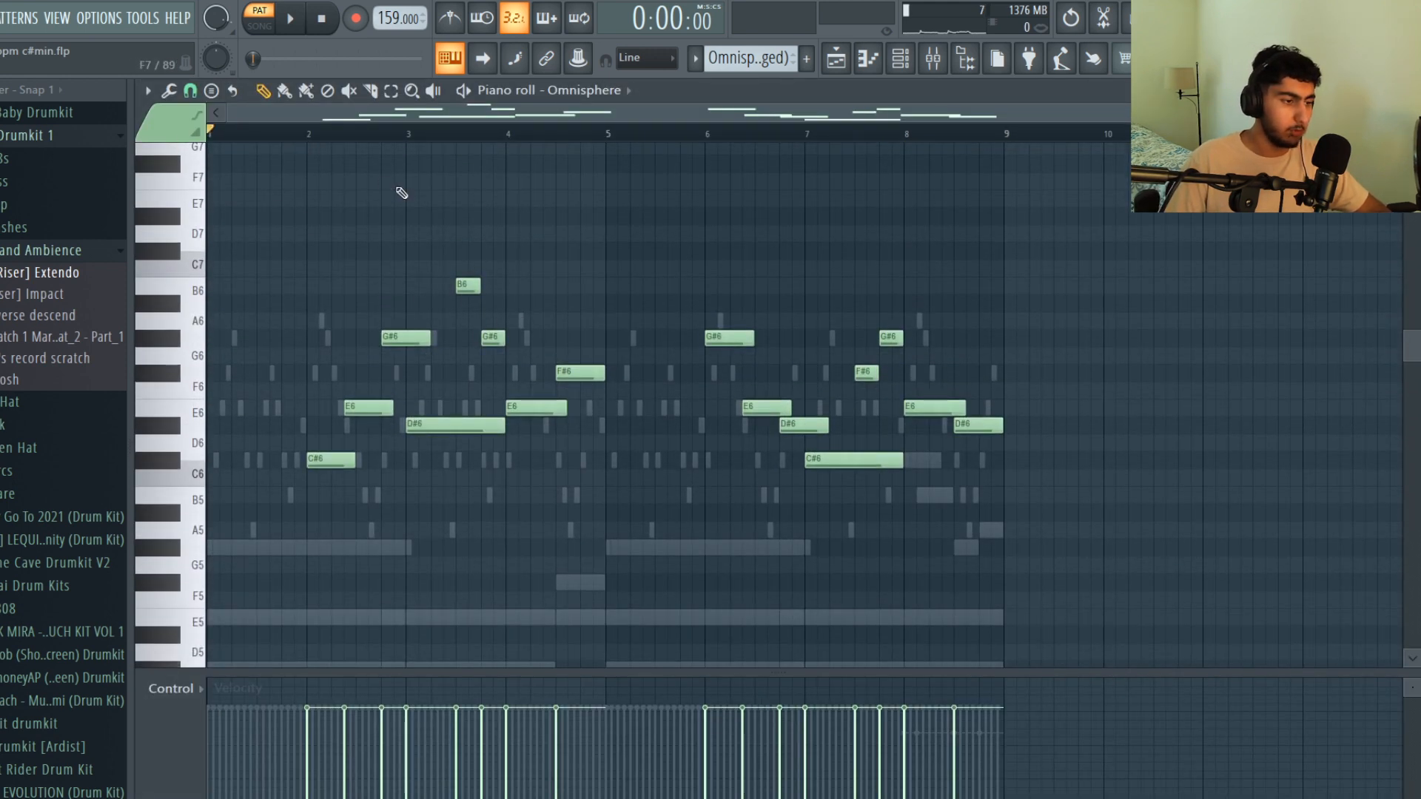
{"action": "key", "text": "space"}
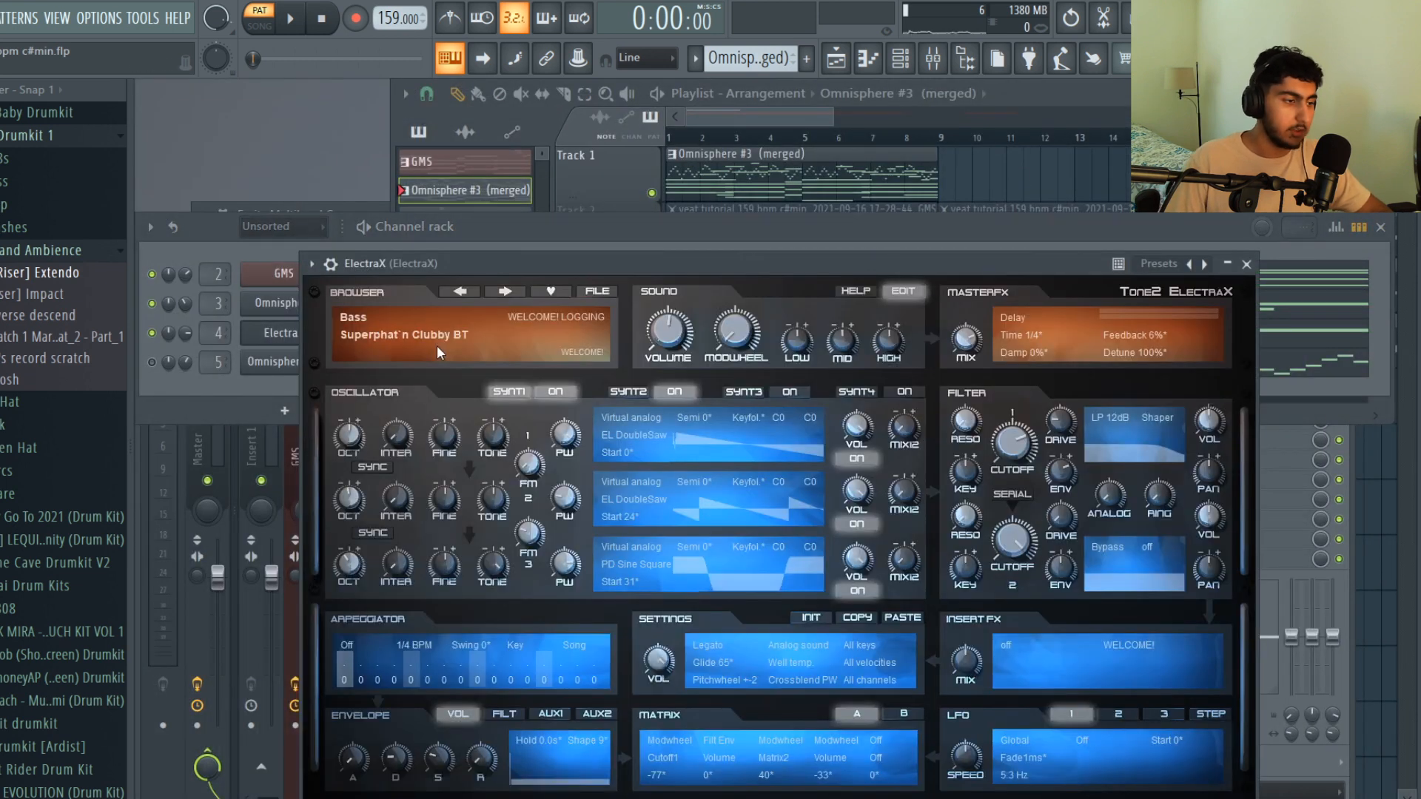
Examine the ElectraX channel's notes in the piano roll and play the part
{"action": "left_click", "coordinate": [164, 400]}
{"action": "left_click", "coordinate": [438, 340]}
{"action": "scroll", "coordinate": [483, 308], "scroll_direction": "down", "scroll_amount": 6}
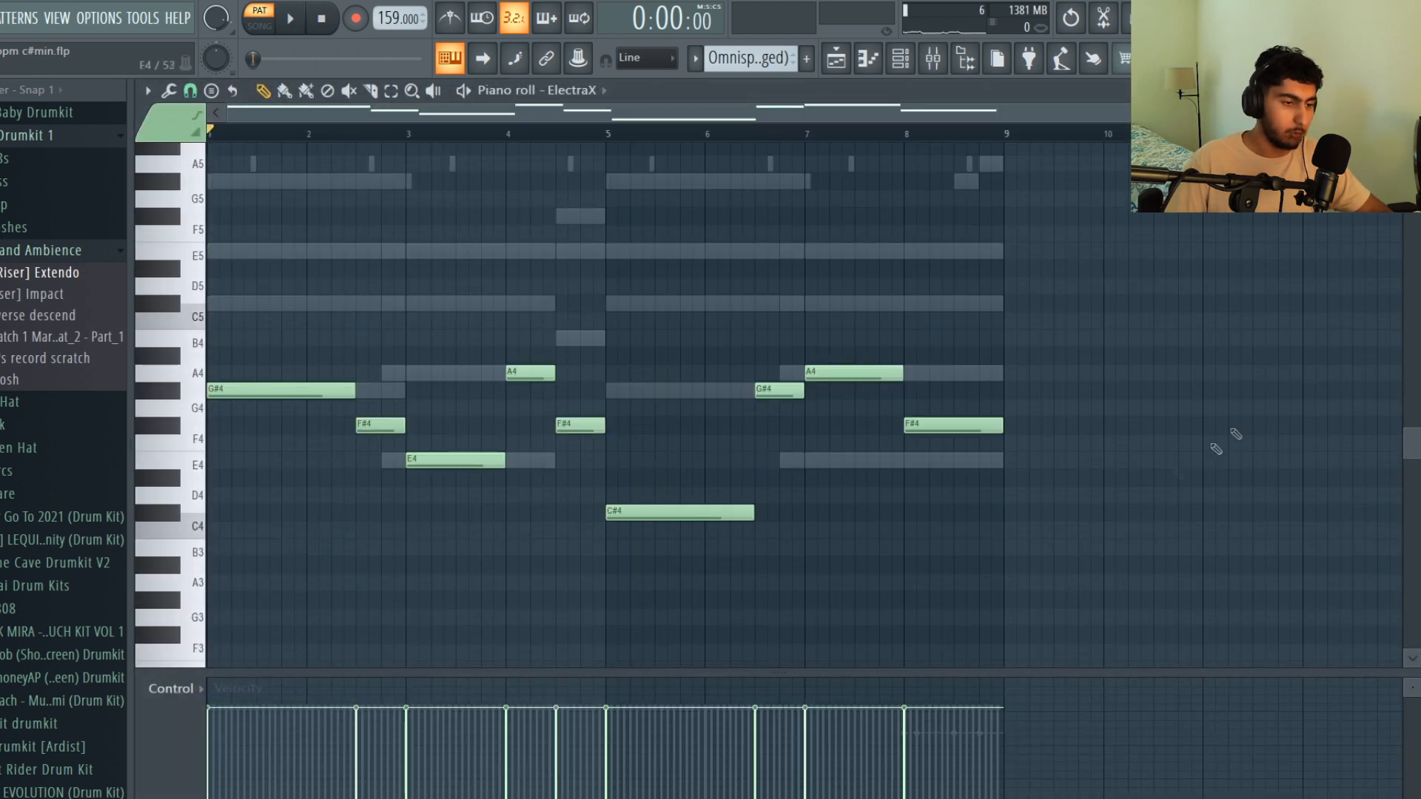
{"action": "left_click_drag", "start_coordinate": [777, 369], "coordinate": [542, 442]}
{"action": "left_click_drag", "start_coordinate": [406, 403], "coordinate": [370, 442]}
{"action": "left_click", "coordinate": [474, 333], "text": "ctrl"}
{"action": "key", "text": "space"}
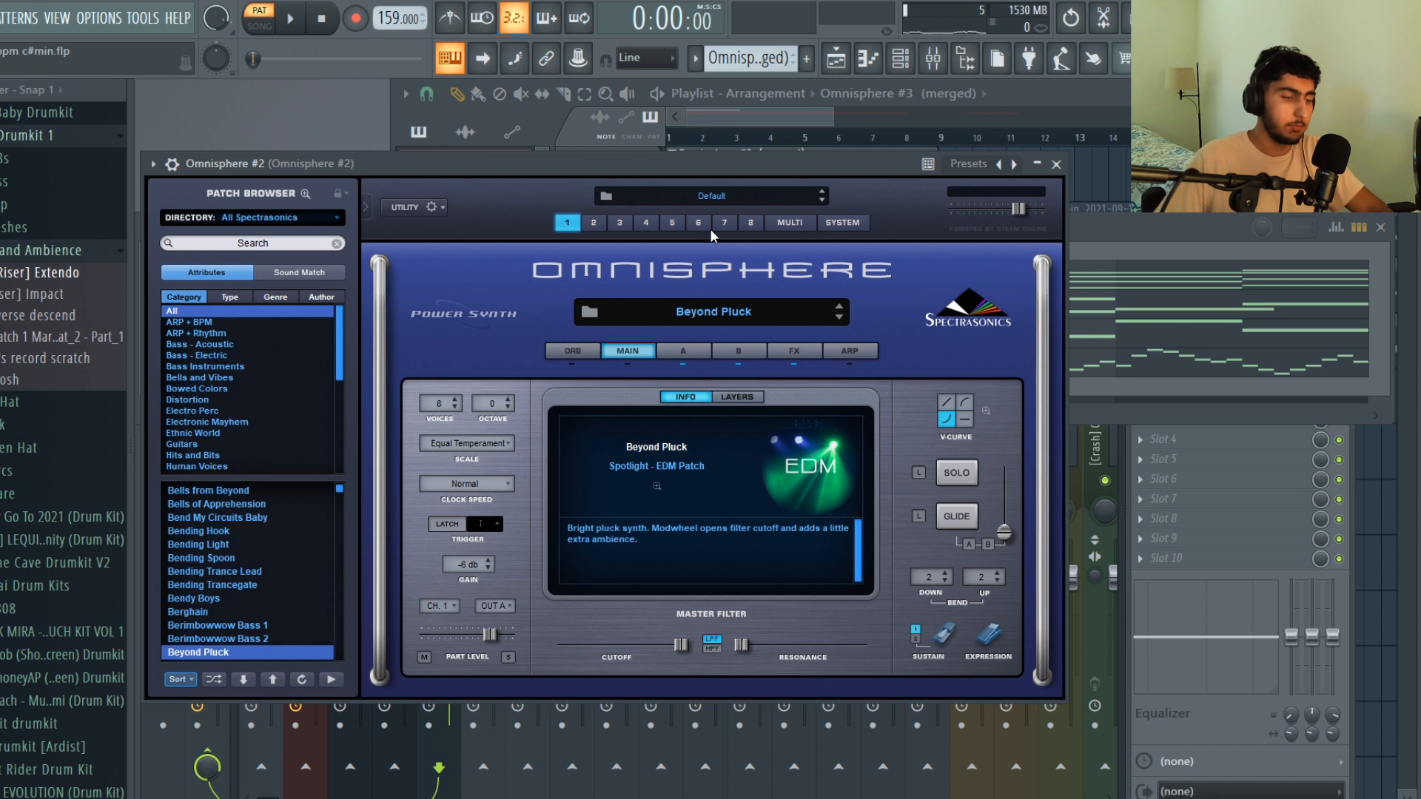
View the Omnisphere #2 pluck notes in the piano roll and examine the pattern spanning the first two bars
{"action": "left_click", "coordinate": [1164, 226]}
{"action": "left_click", "coordinate": [429, 364]}
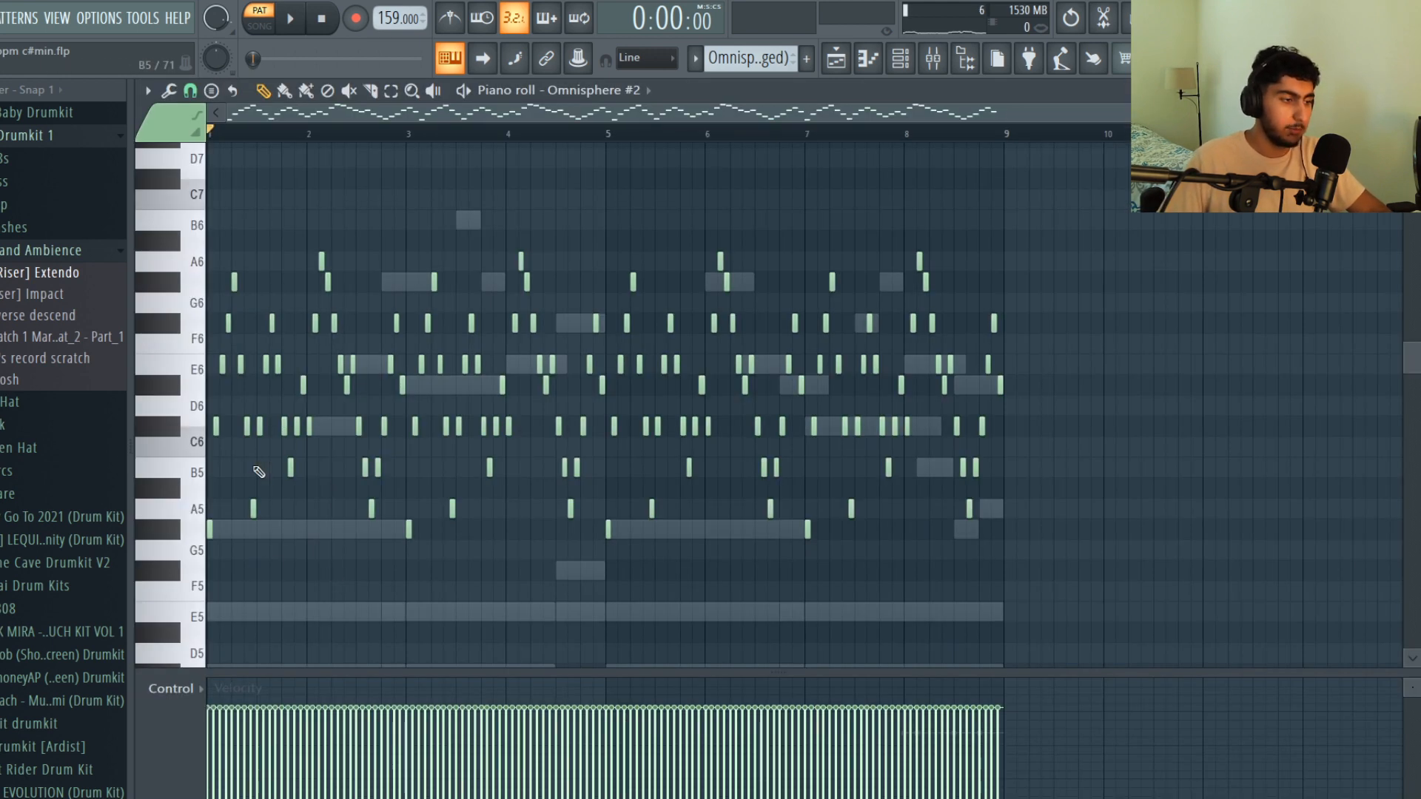
{"action": "scroll", "coordinate": [220, 519], "scroll_direction": "up", "scroll_amount": 3}
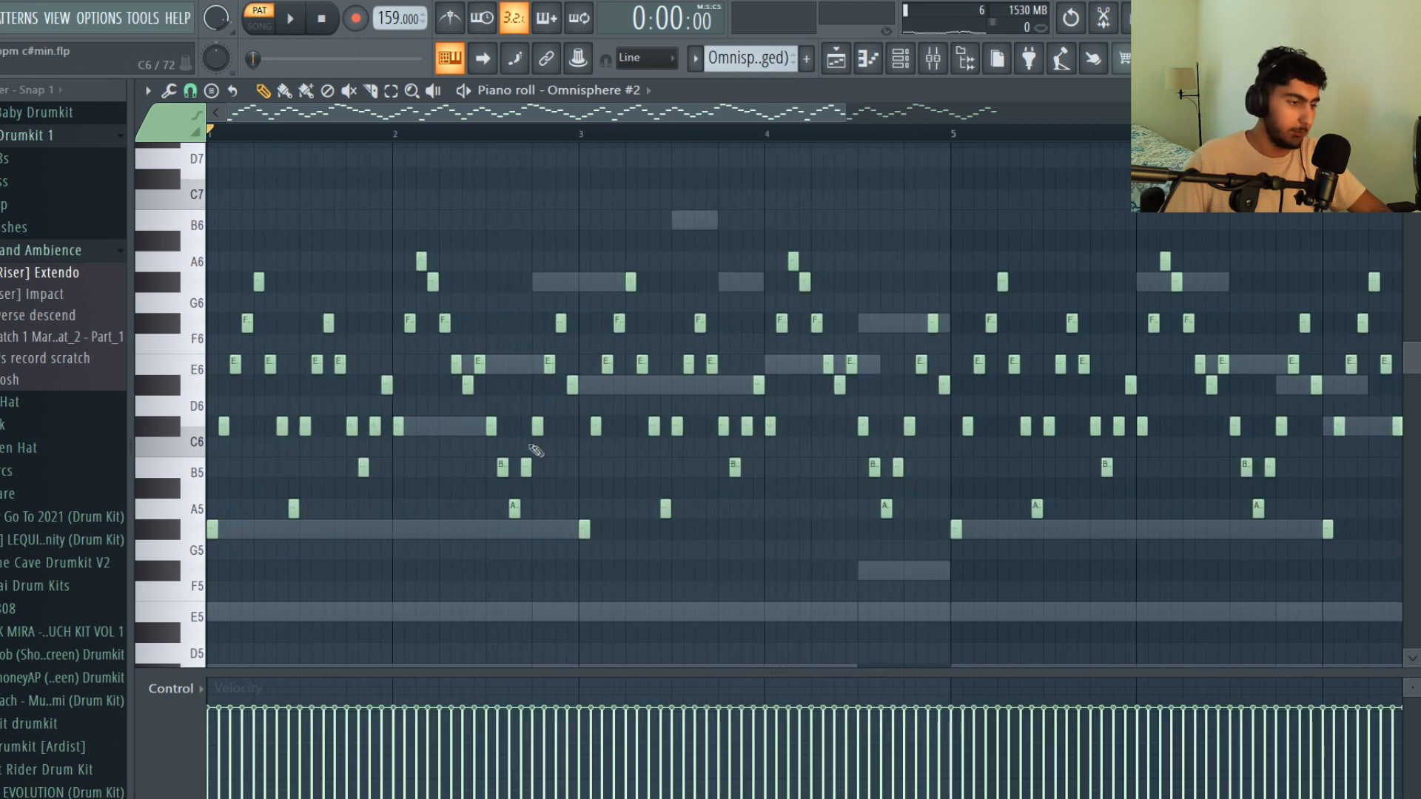
{"action": "scroll", "coordinate": [474, 333], "scroll_direction": "up", "scroll_amount": 2}
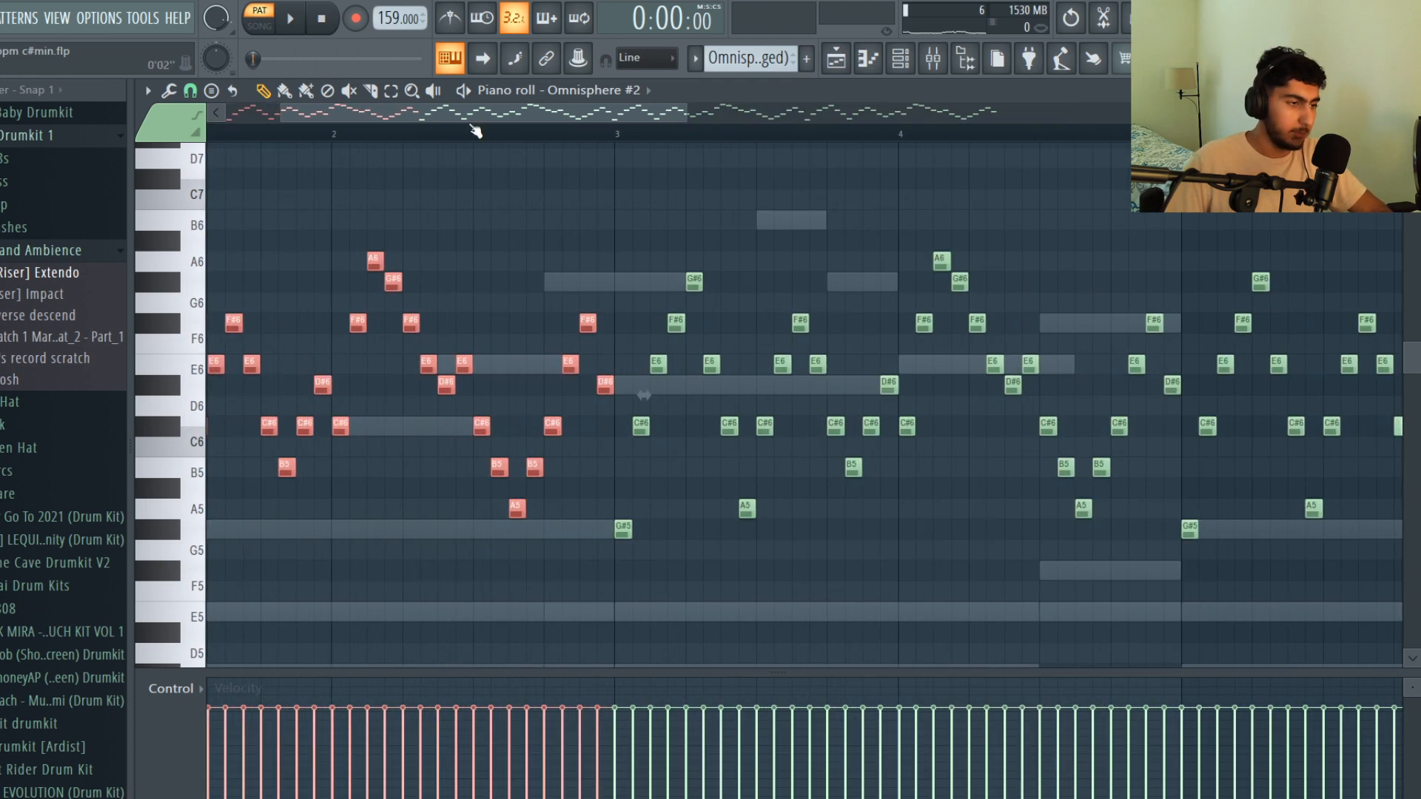
{"action": "left_click_drag", "start_coordinate": [470, 117], "coordinate": [292, 123]}
{"action": "scroll", "coordinate": [653, 238], "scroll_direction": "down", "scroll_amount": 2}
{"action": "scroll", "coordinate": [658, 242], "scroll_direction": "down", "scroll_amount": 2}
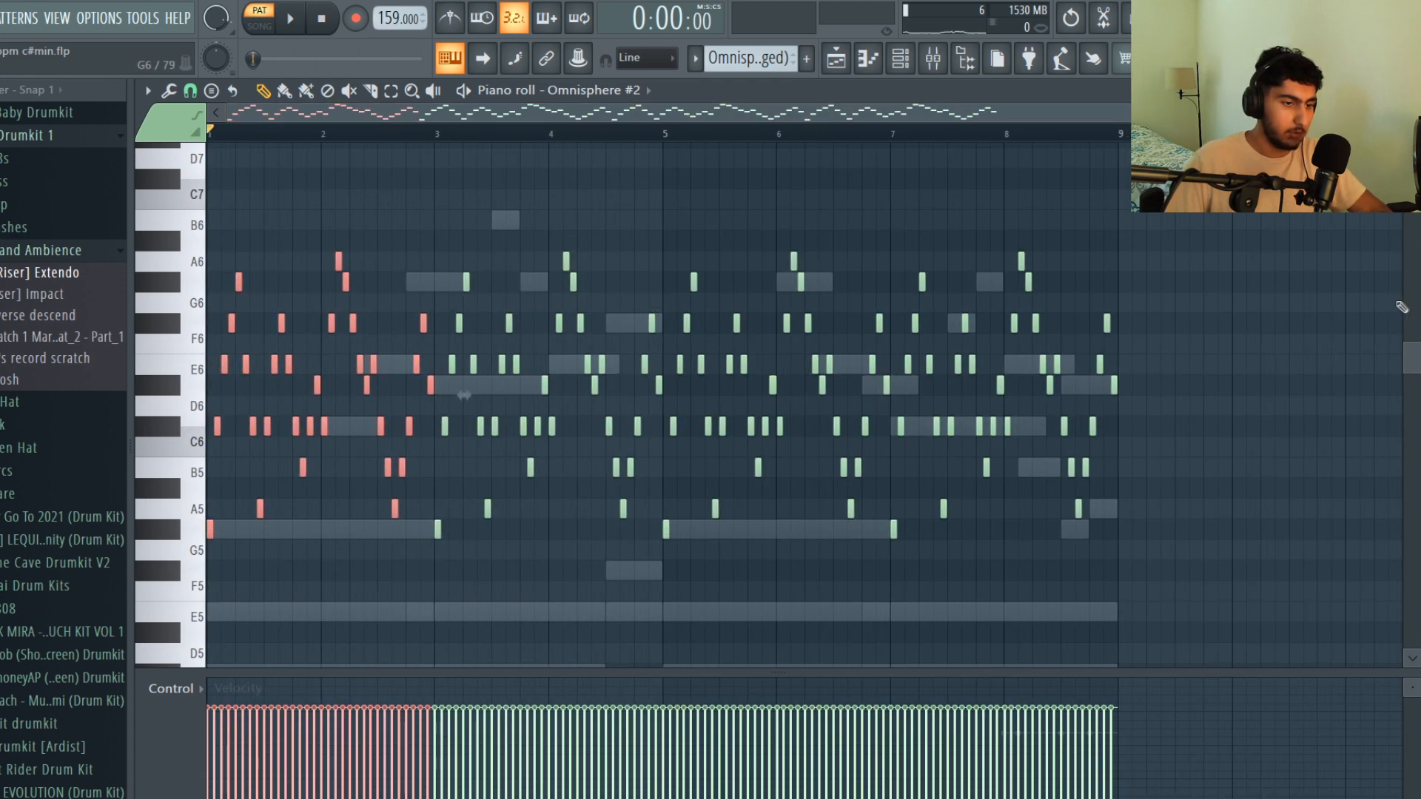
Examine the first notes of the Omnisphere #2 pluck pattern and play the part
{"action": "scroll", "coordinate": [222, 341], "scroll_direction": "up", "scroll_amount": 4, "text": "ctrl"}
{"action": "left_click", "coordinate": [259, 326], "text": "ctrl"}
{"action": "scroll", "coordinate": [268, 321], "scroll_direction": "down", "scroll_amount": 6}
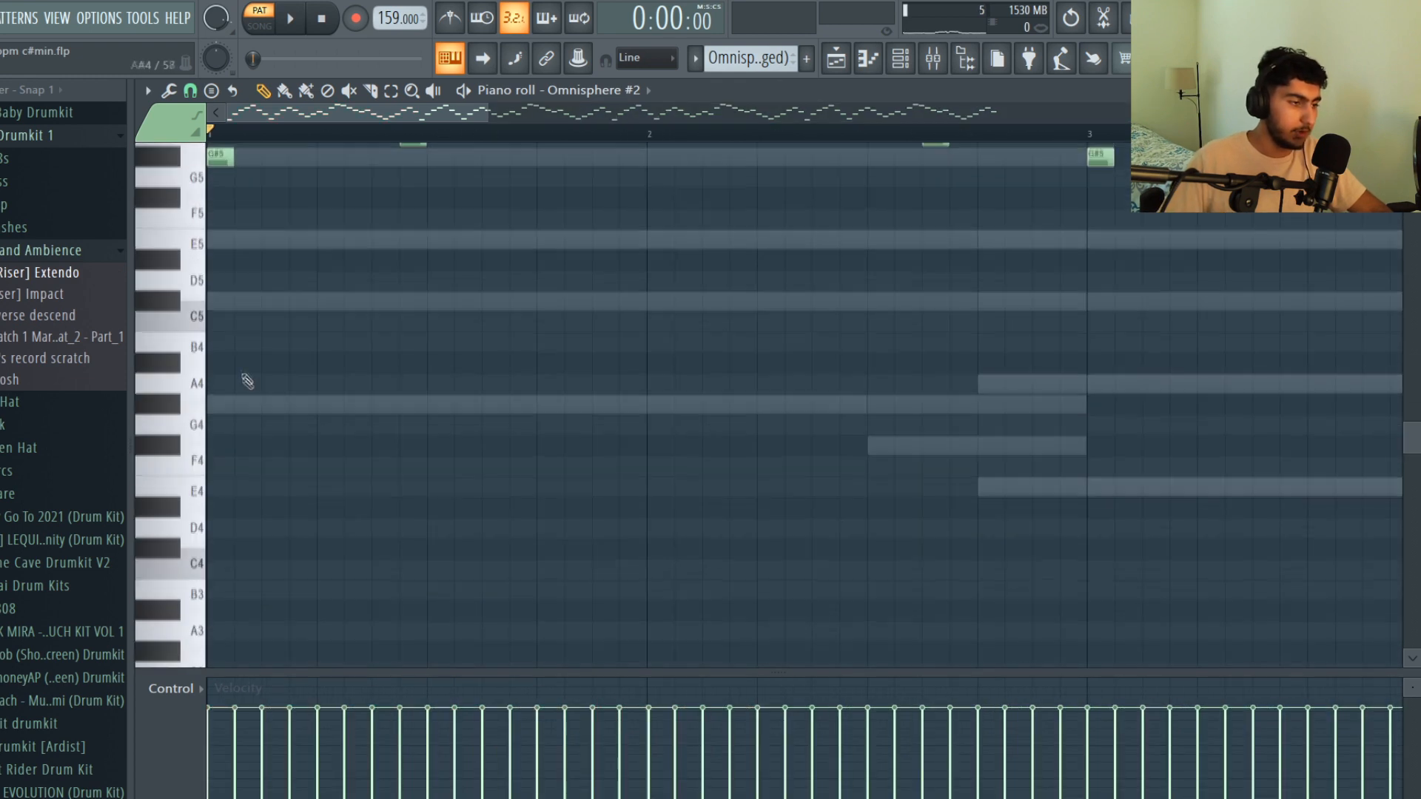
{"action": "left_click", "coordinate": [222, 405]}
{"action": "scroll", "coordinate": [259, 385], "scroll_direction": "up", "scroll_amount": 2}
{"action": "left_click", "coordinate": [248, 364]}
{"action": "left_click", "coordinate": [302, 303]}
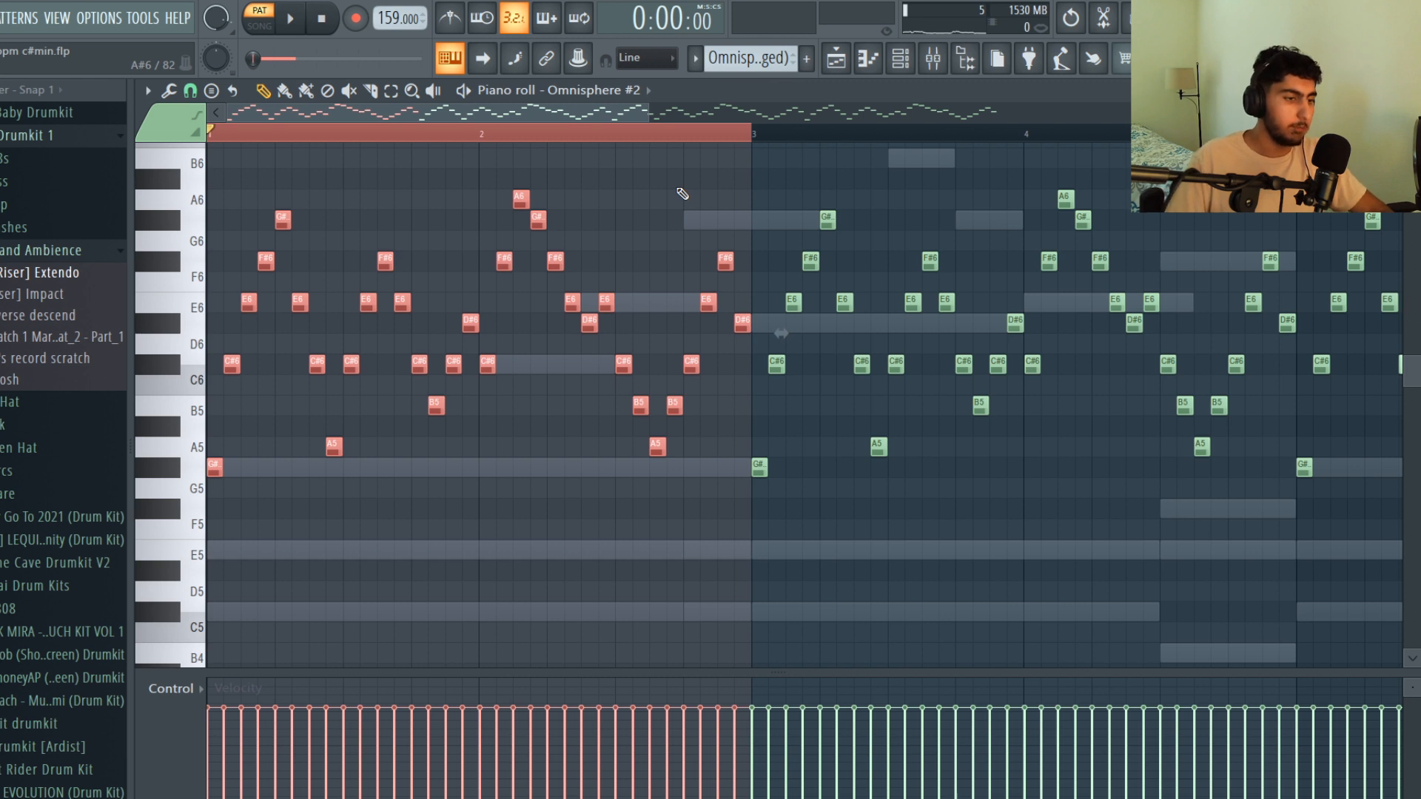
{"action": "key", "text": "space"}
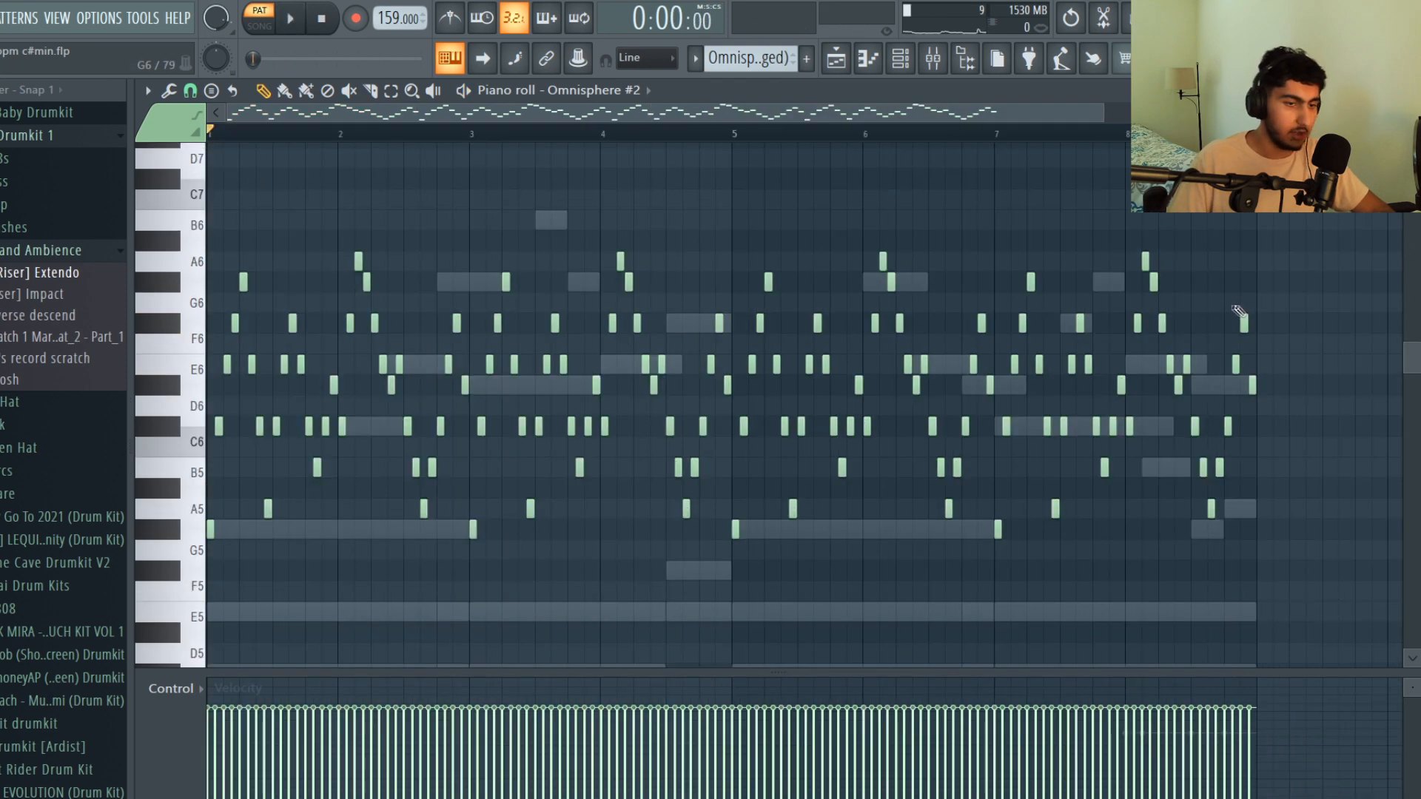
{"action": "key", "text": "space"}
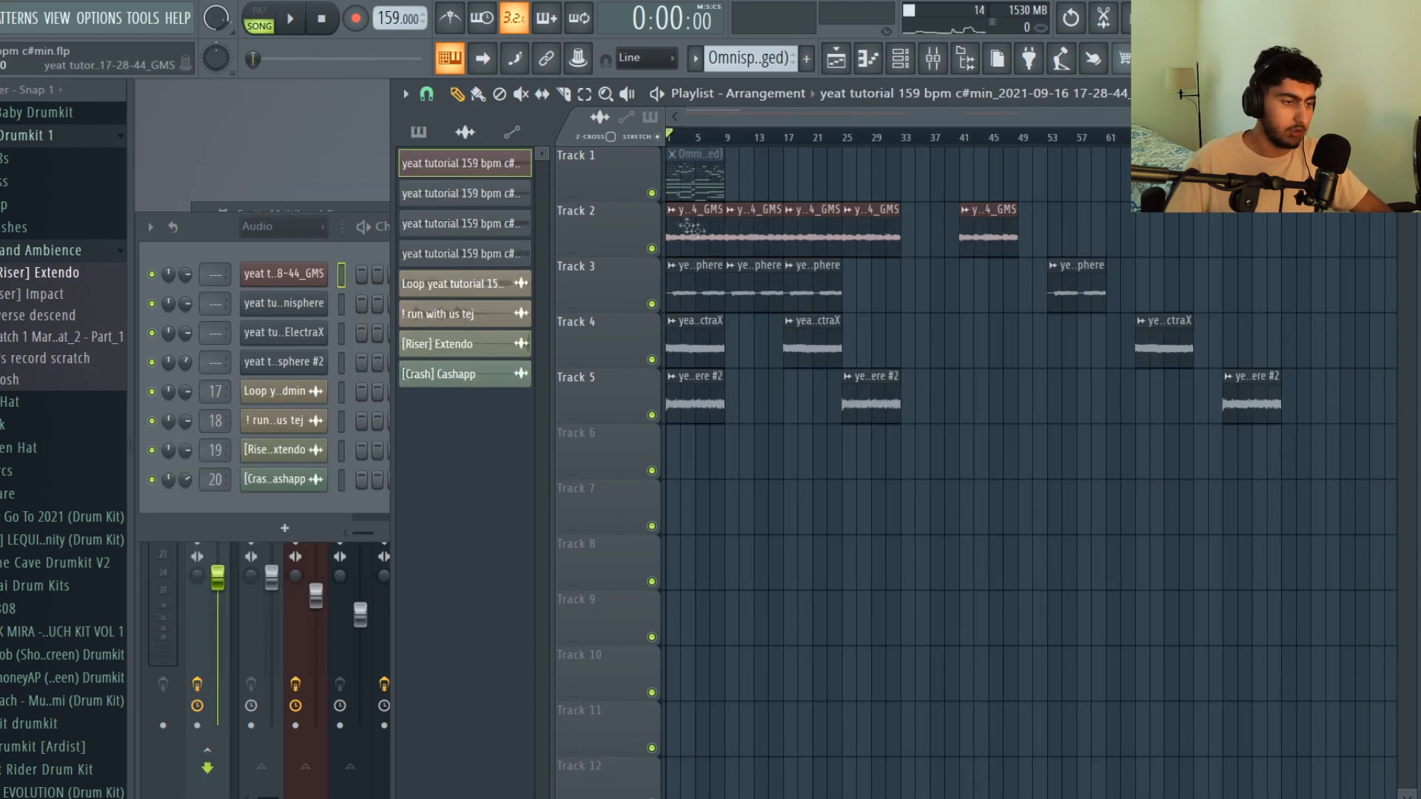
Check the time-stretching settings of the rendered GMS audio clip on Track 2
{"action": "double_click", "coordinate": [688, 225]}
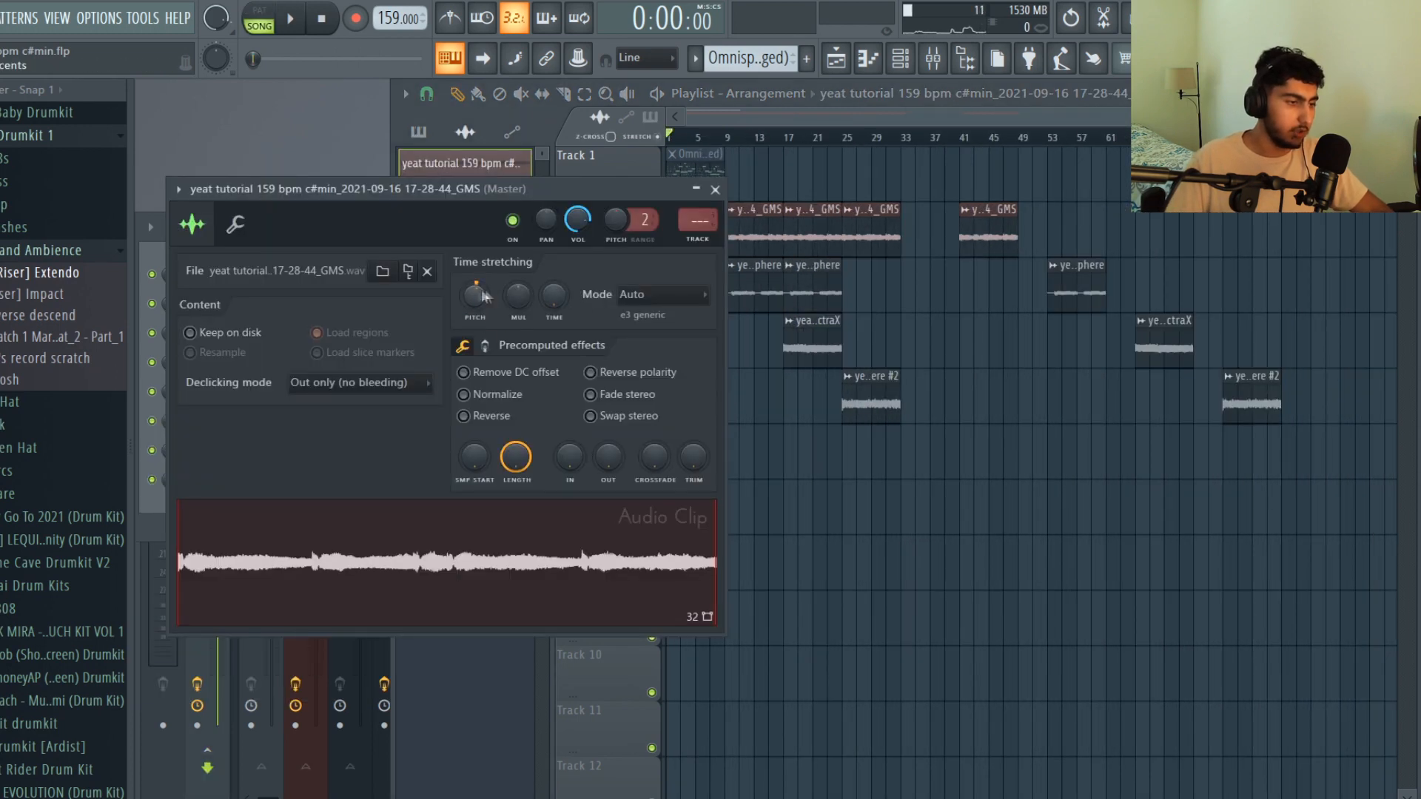
{"action": "left_click", "coordinate": [934, 485]}
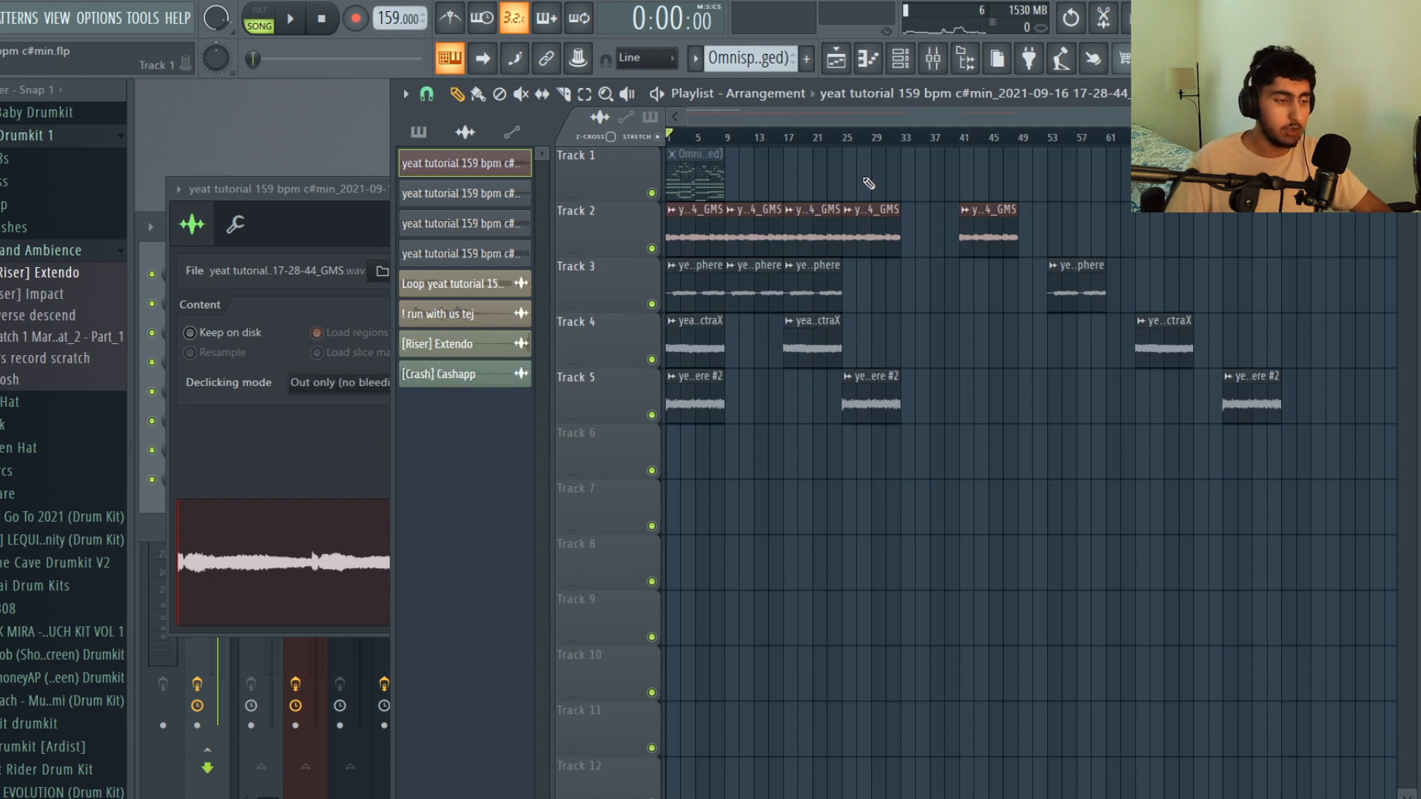
Switch the playlist to Arrangement_2 and look over its full beat layout
{"action": "left_click", "coordinate": [735, 94]}
{"action": "left_click", "coordinate": [762, 148]}
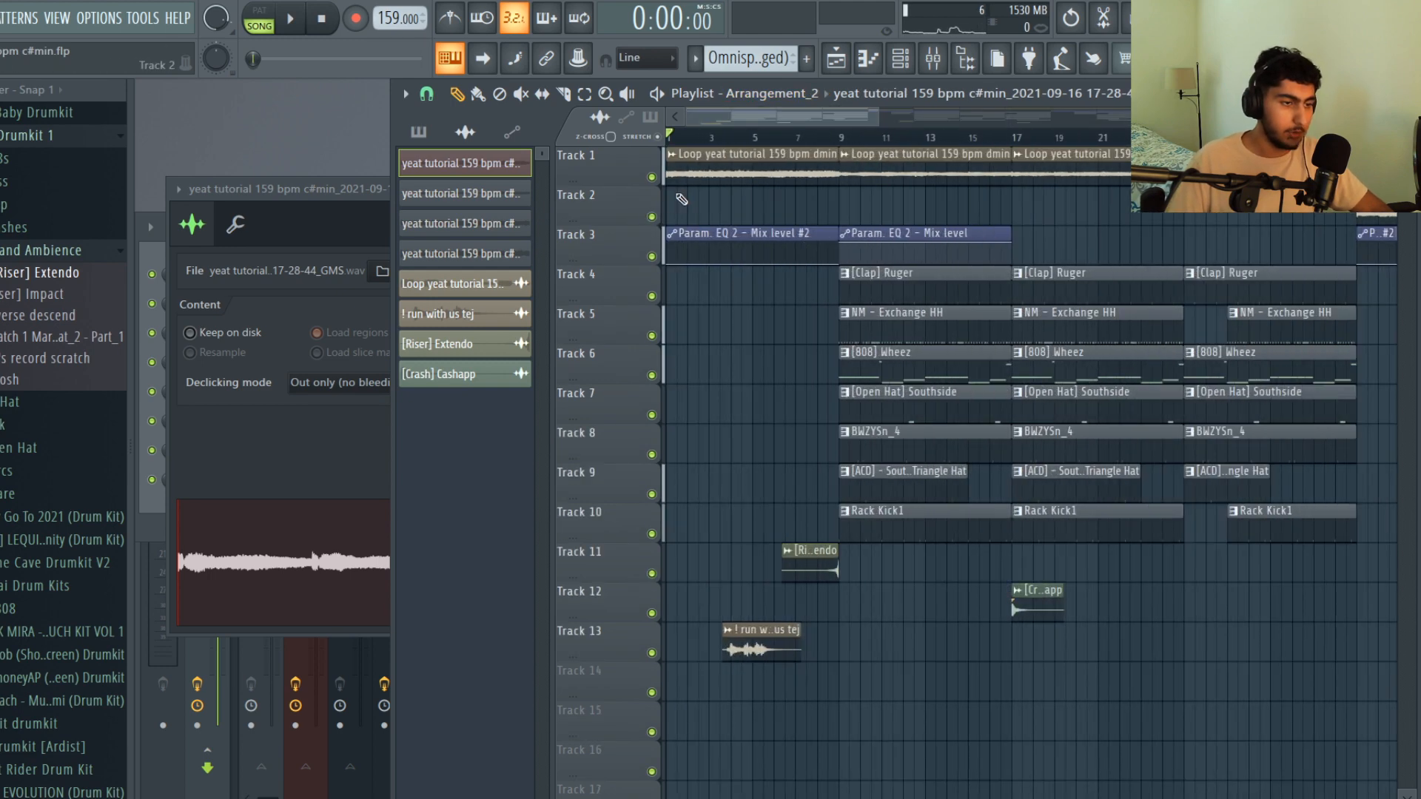
{"action": "scroll", "coordinate": [685, 194], "scroll_direction": "down", "scroll_amount": 4}
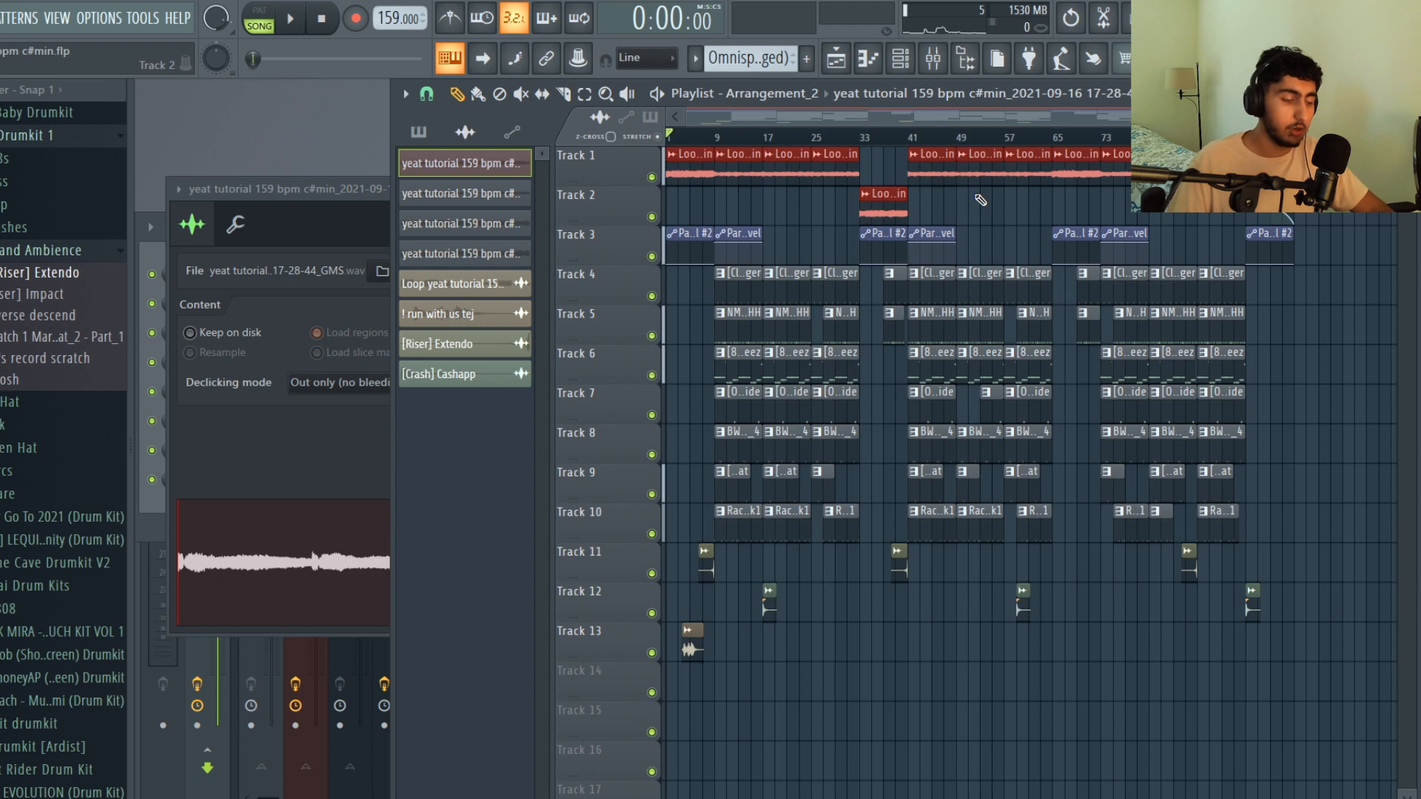
{"action": "left_click", "coordinate": [981, 199], "text": "ctrl"}
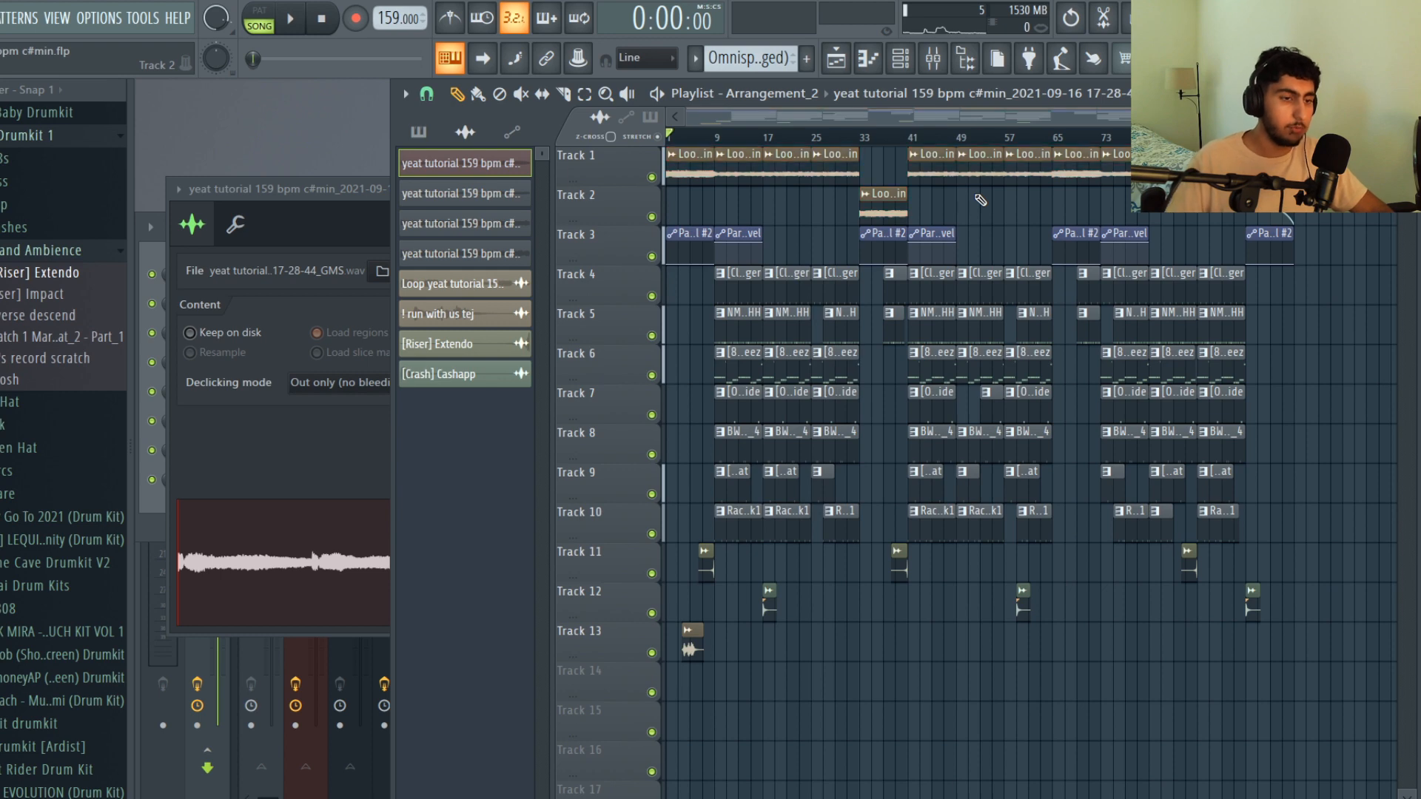
{"action": "scroll", "coordinate": [930, 207], "scroll_direction": "up", "scroll_amount": 4}
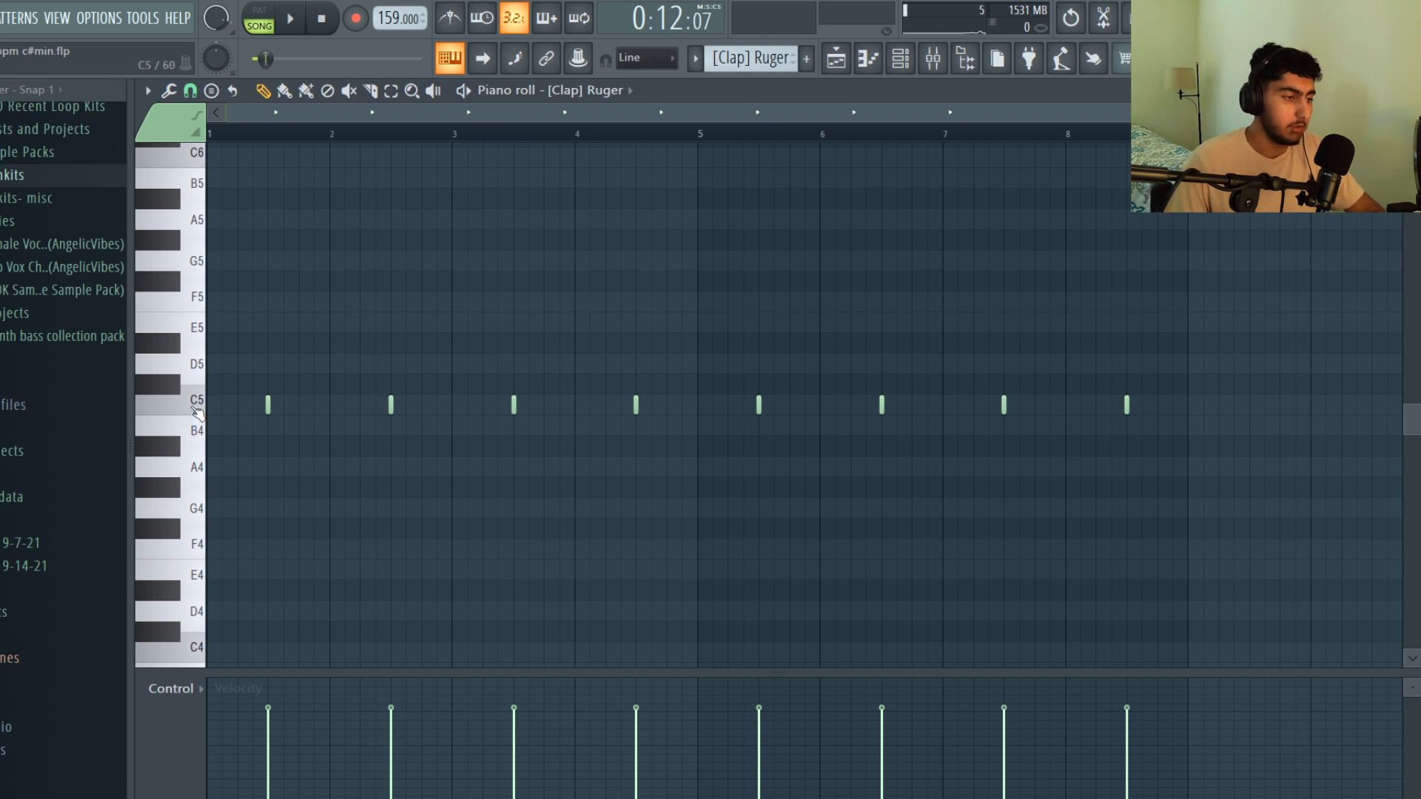
Play the [Clap] Ruger and NM - Exchange HH patterns from the piano roll
{"action": "key", "text": "space"}
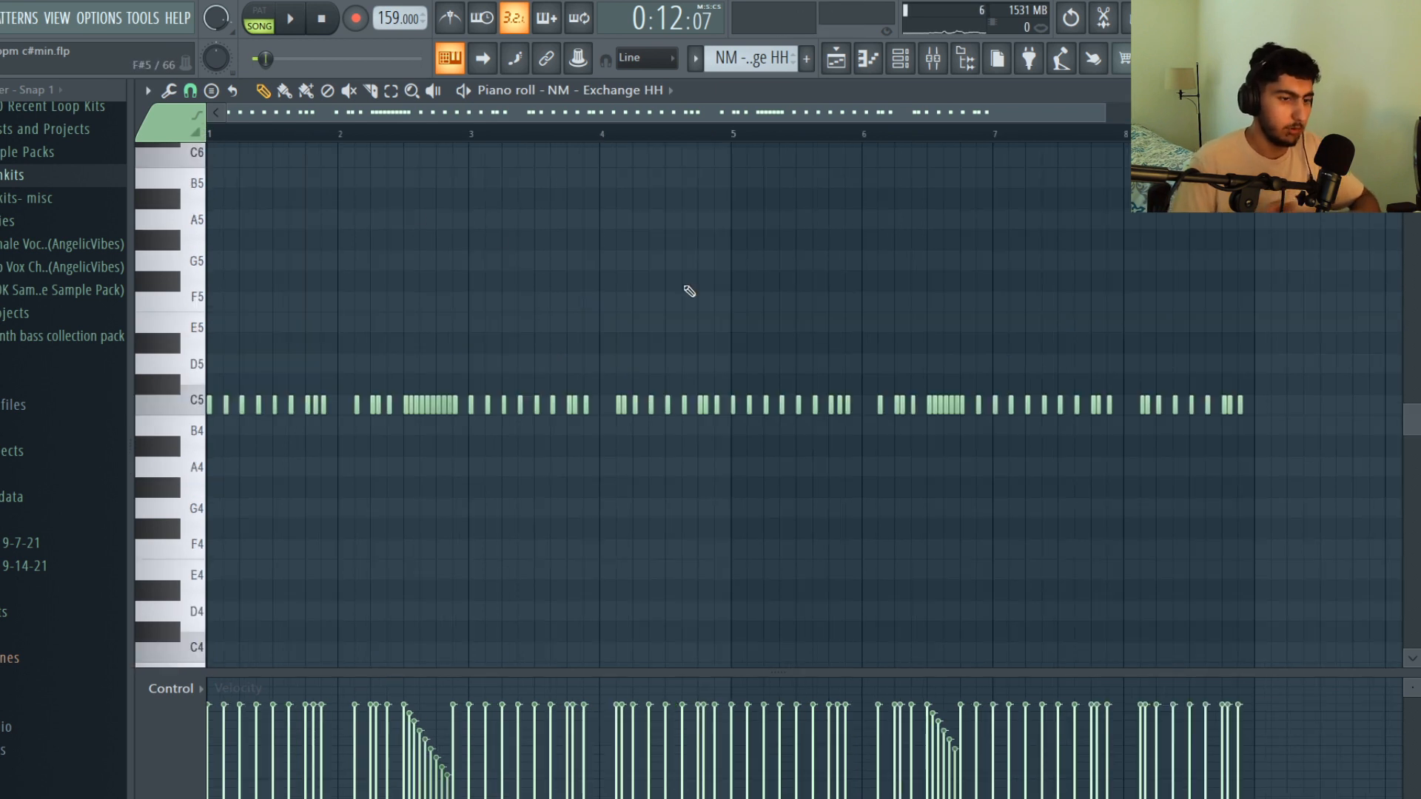
{"action": "key", "text": "space"}
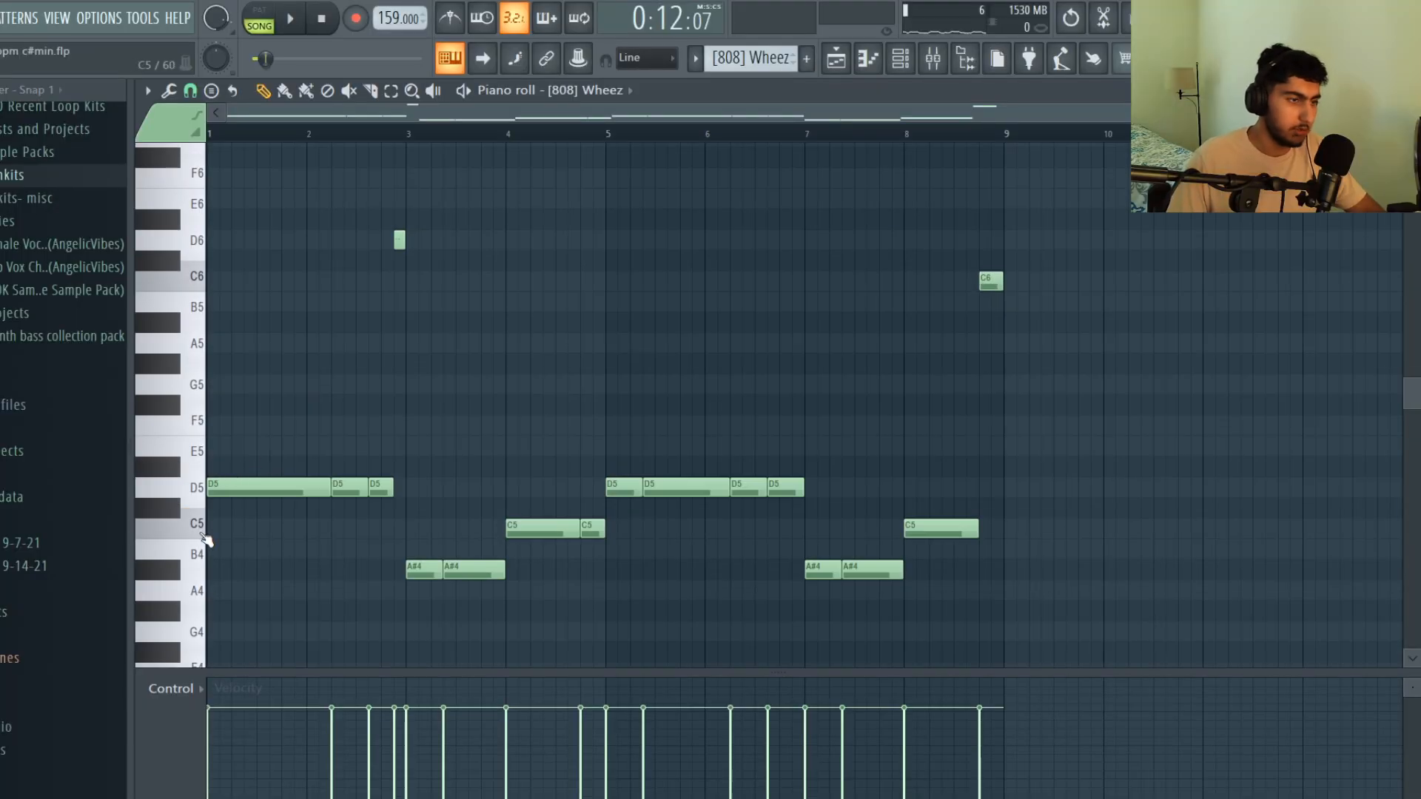
View the [808] Wheez notes in the piano roll and play the pattern
{"action": "scroll", "coordinate": [204, 538], "scroll_direction": "down", "scroll_amount": 2}
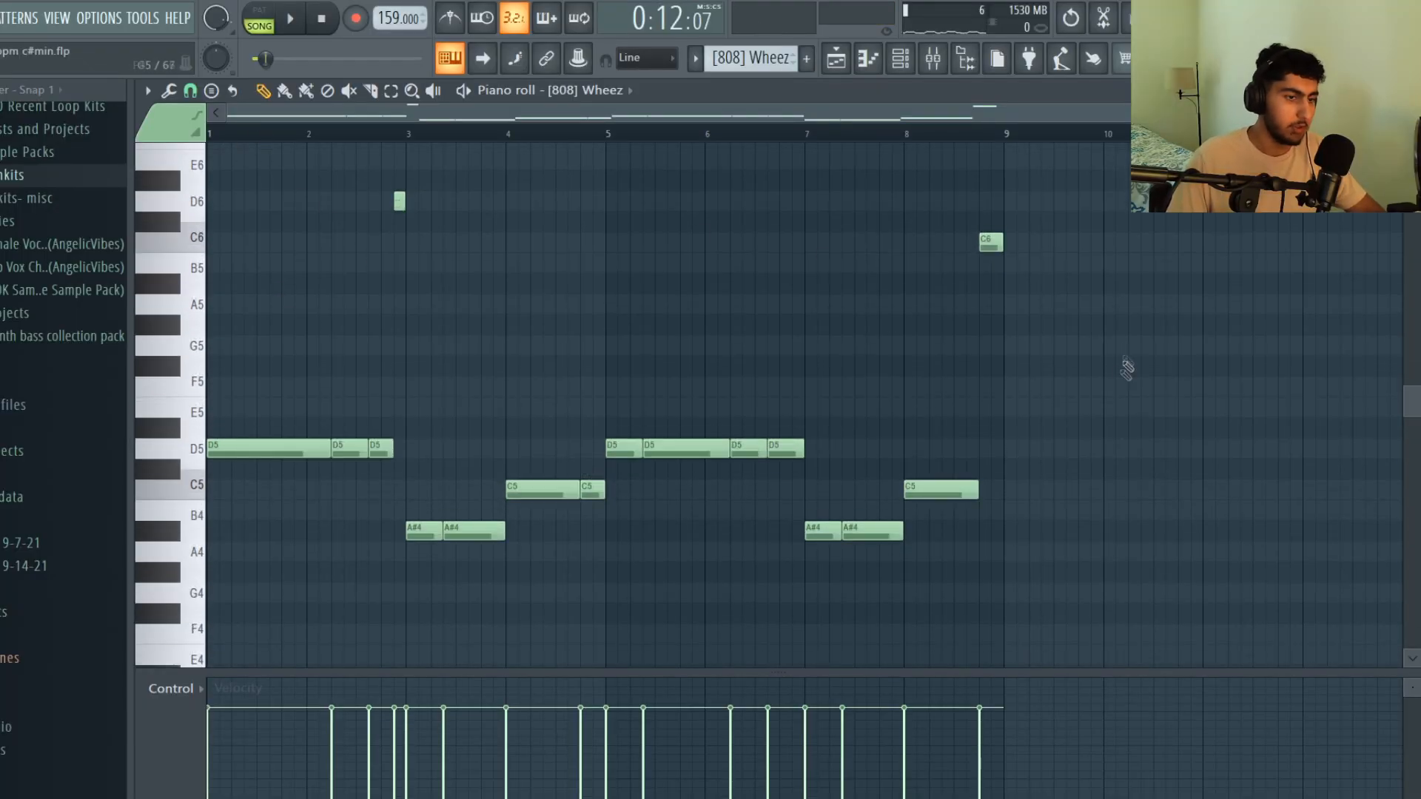
{"action": "key", "text": "space"}
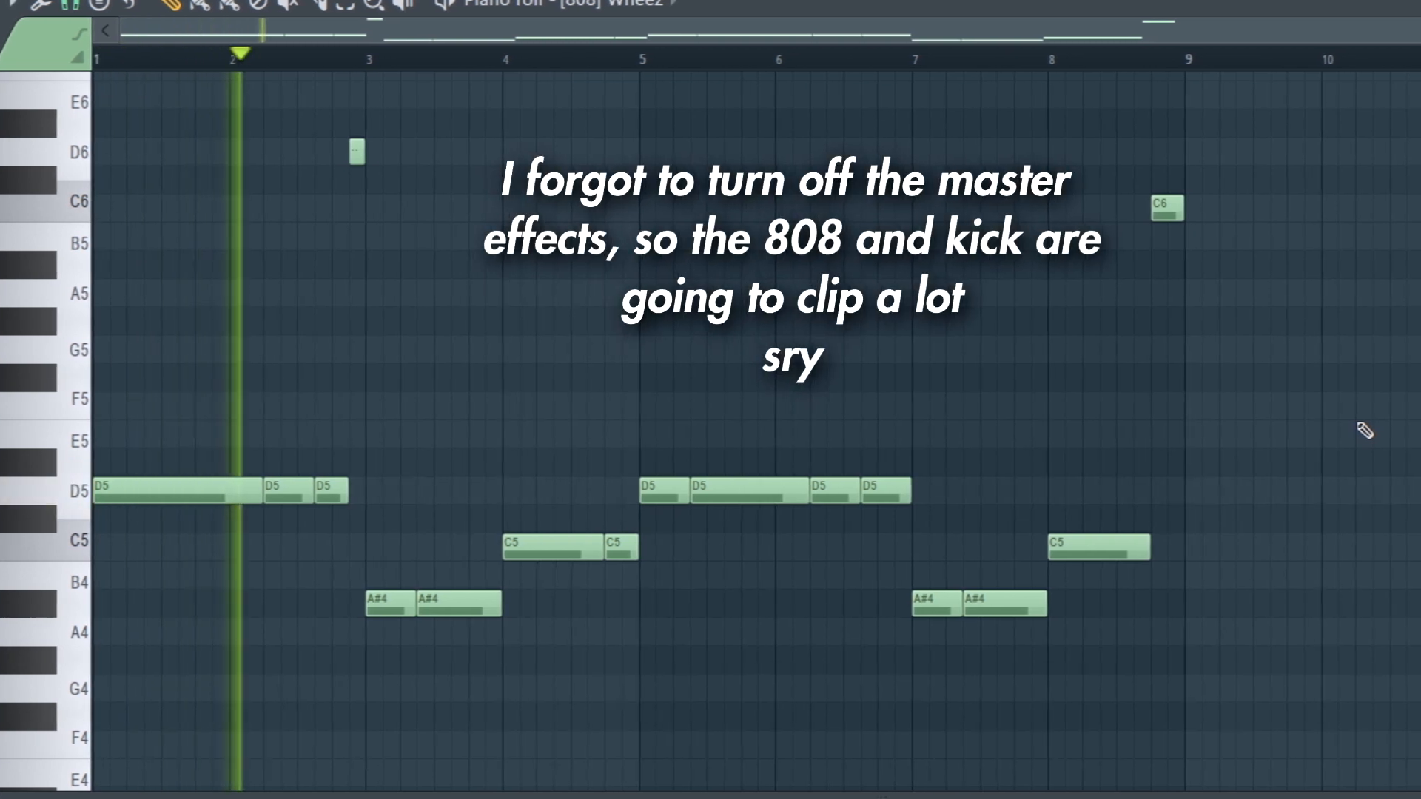